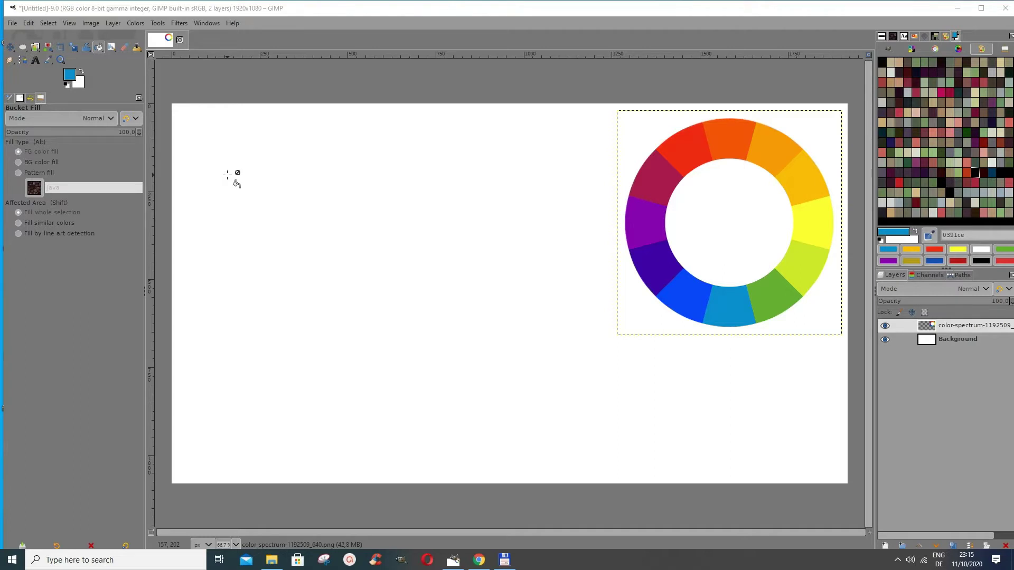
Step: Check the installed program version in the About information
click(232, 25)
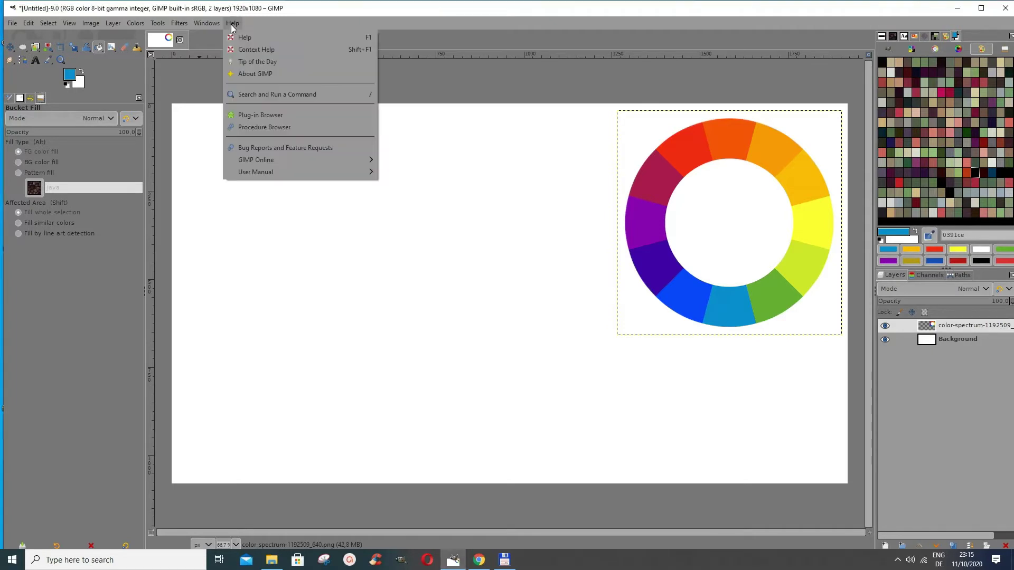
click(239, 77)
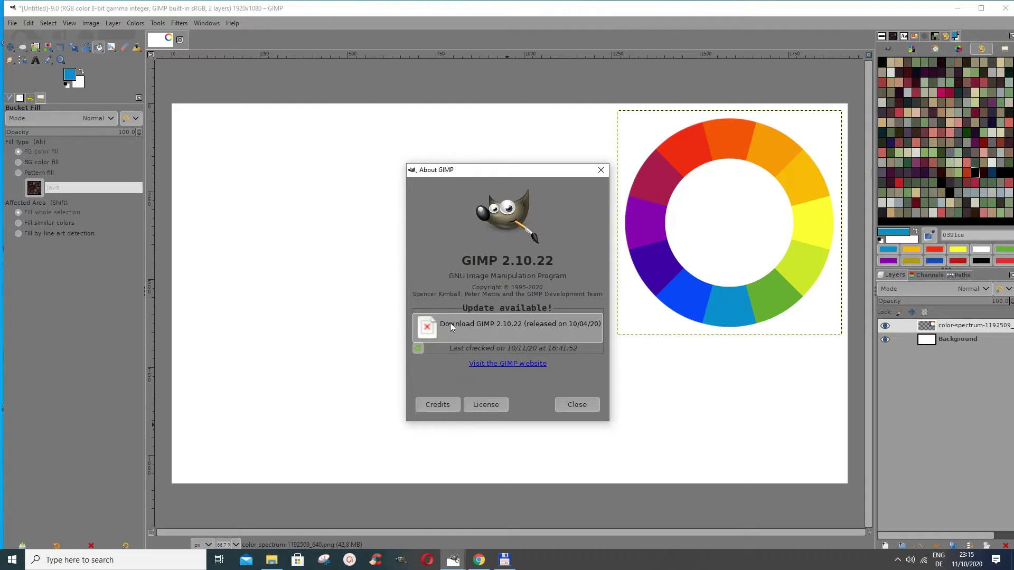
click(574, 405)
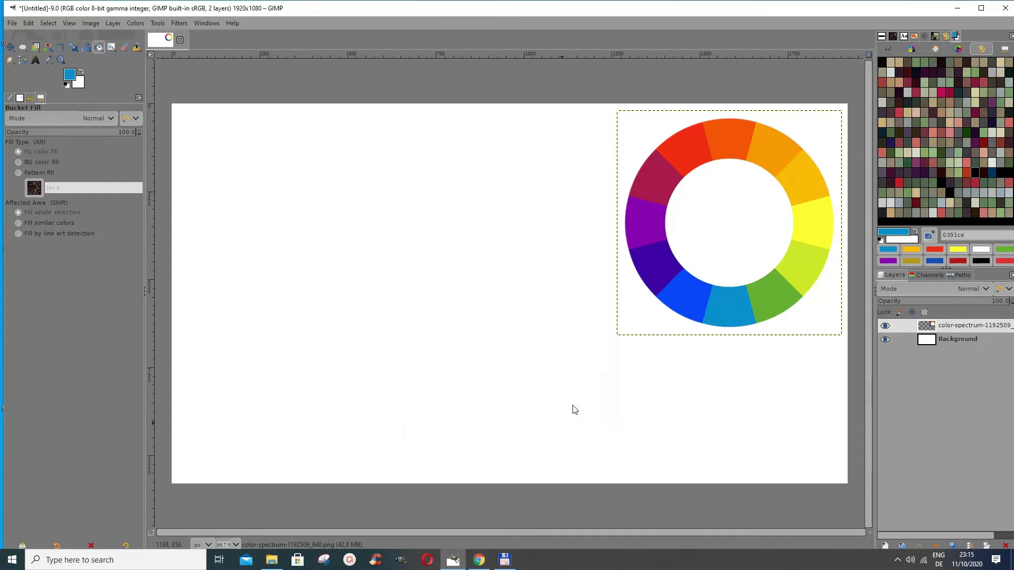
click(35, 62)
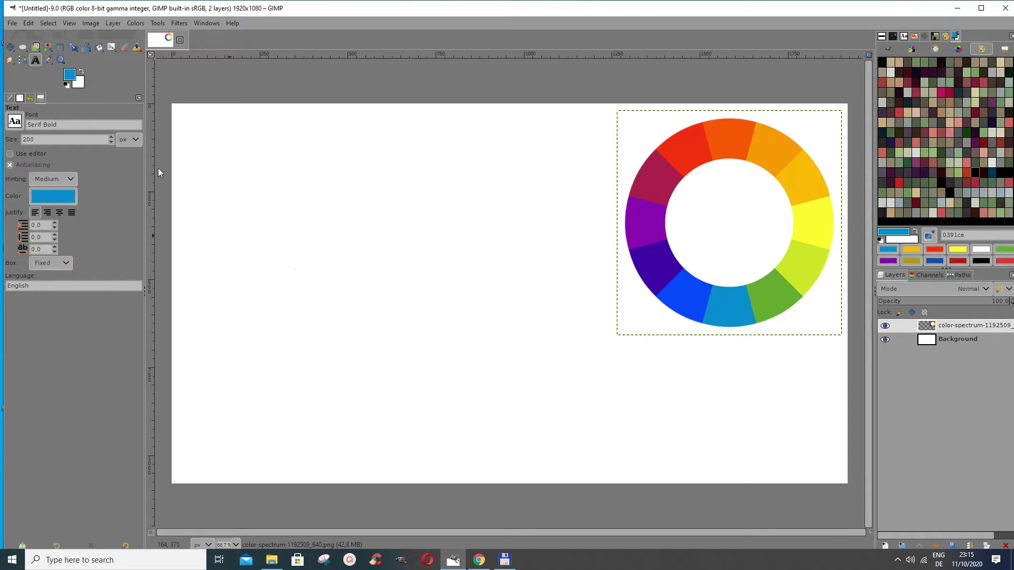
click(233, 174)
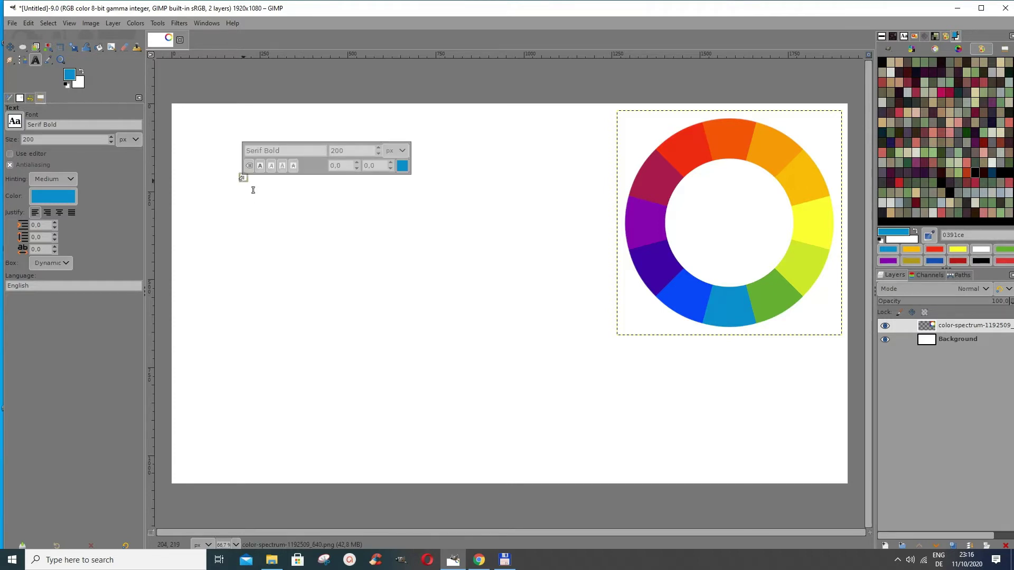
text(g)
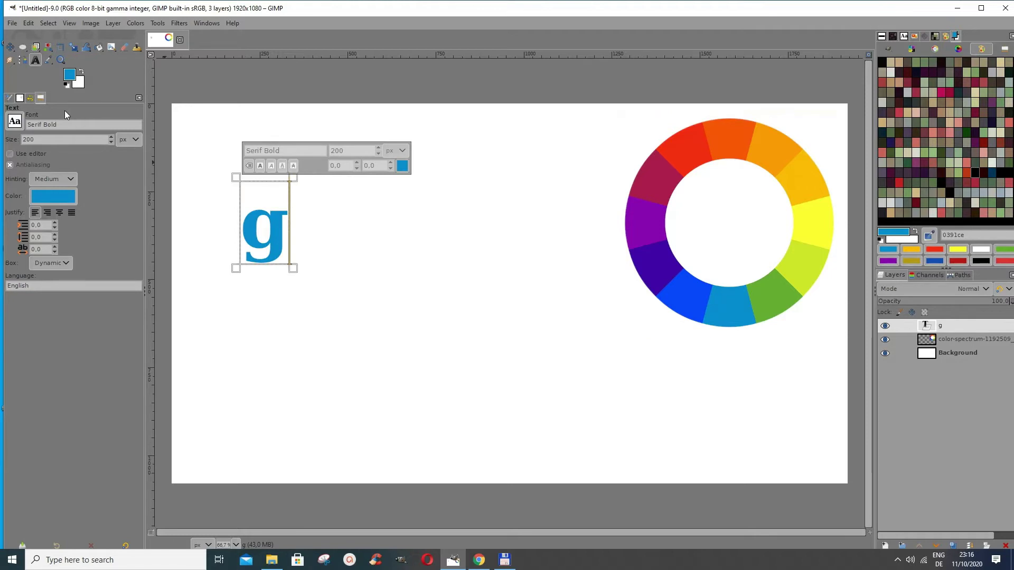
click(30, 98)
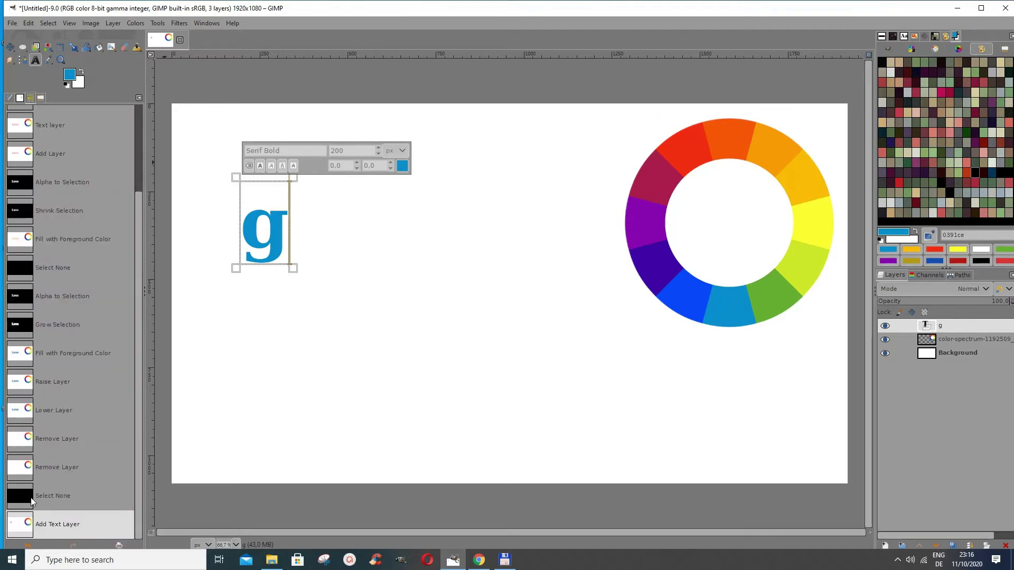
click(30, 497)
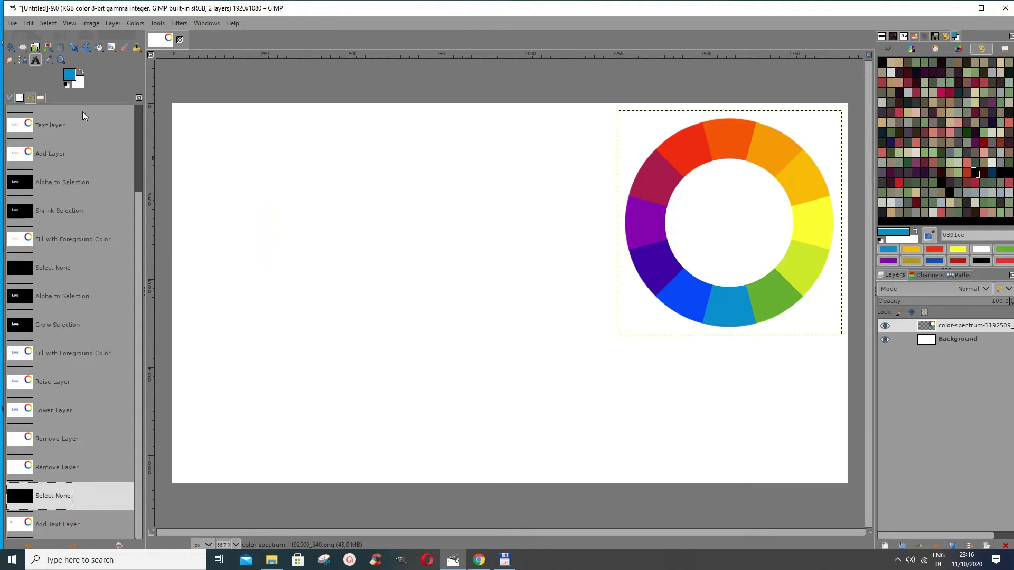
click(36, 97)
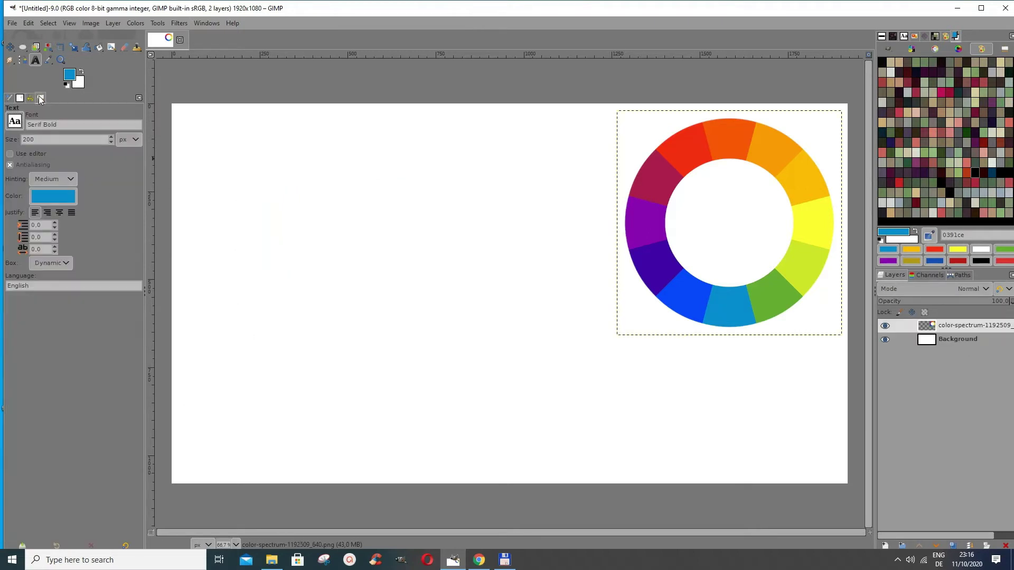
Step: Draw a large text frame on the empty canvas area beside the color wheel and enter "Love" in it
click(240, 170)
drag(239, 171, 545, 377)
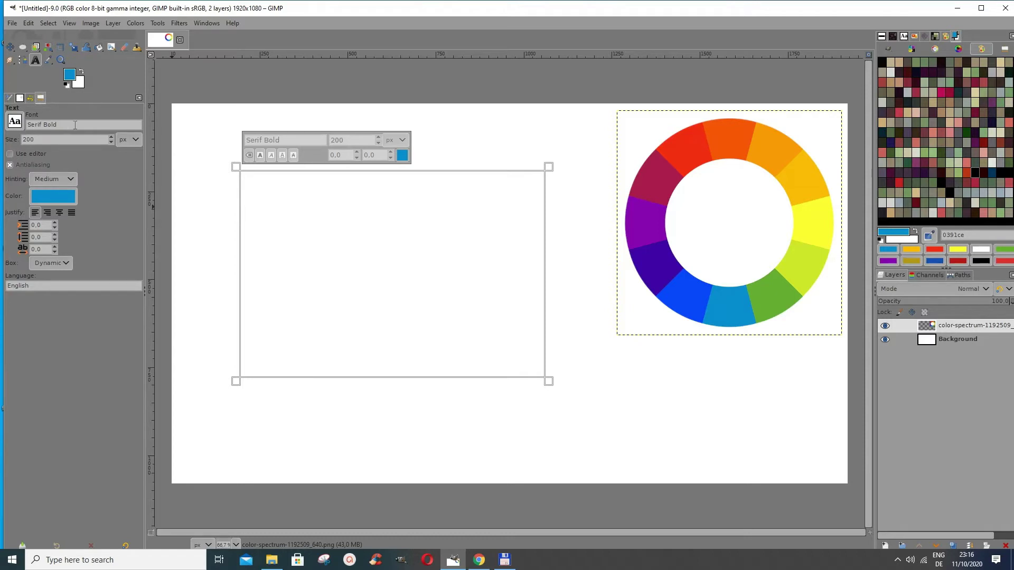
click(15, 122)
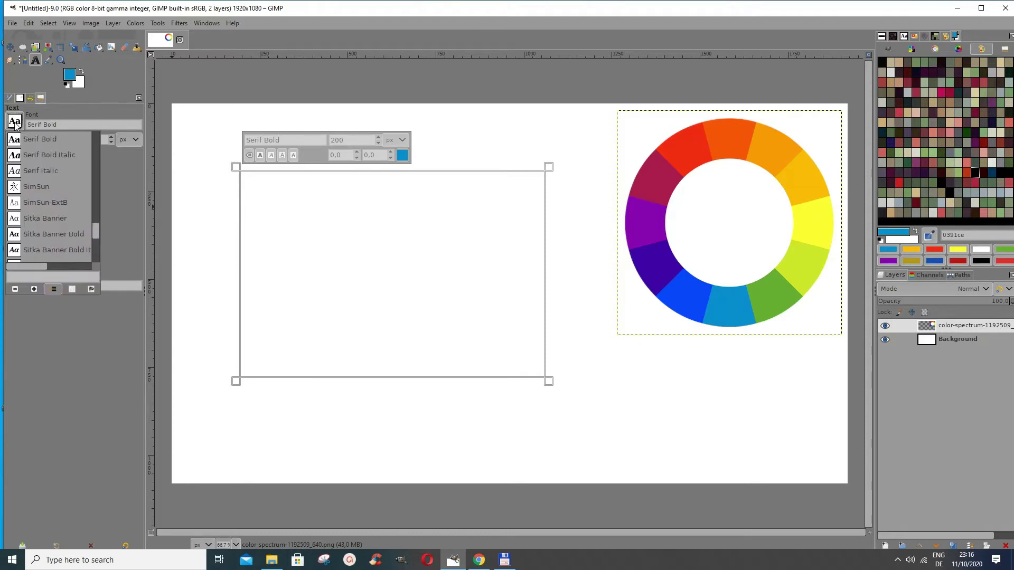
click(15, 122)
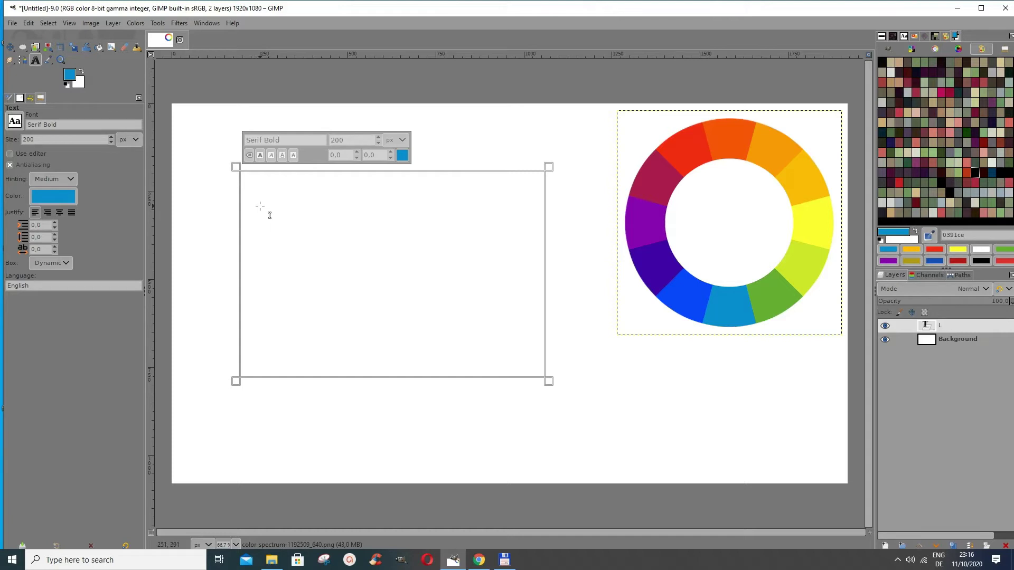
text(Love)
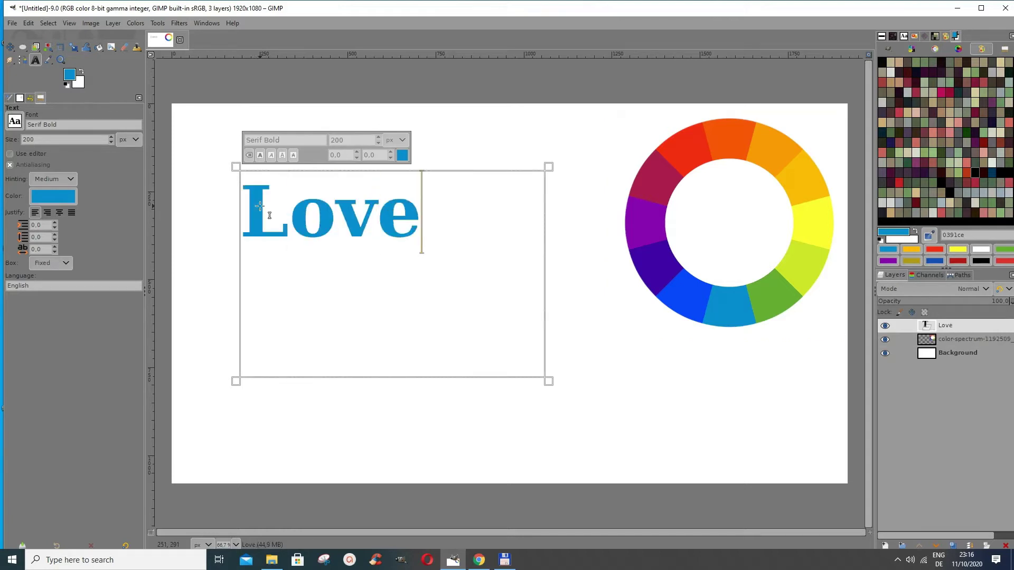
Step: Create a selection from the alpha of the "Love" text layer and shrink it by 3 px
right_click(928, 329)
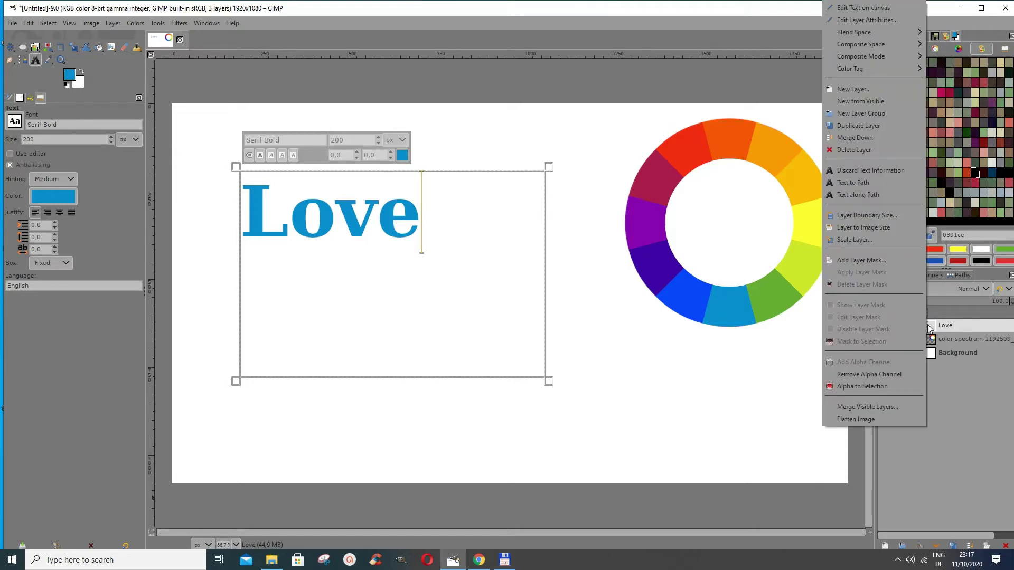
click(863, 387)
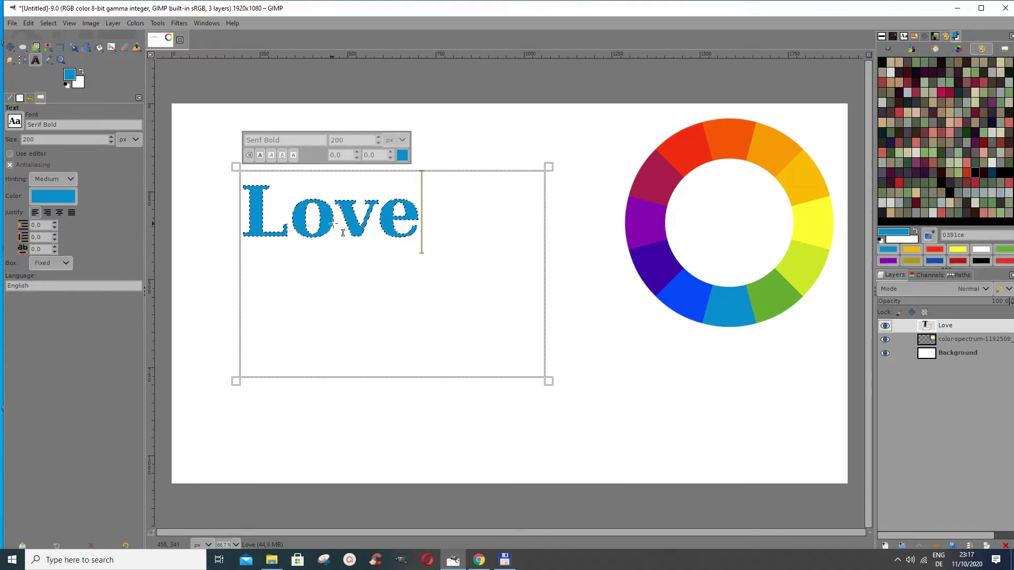
click(48, 24)
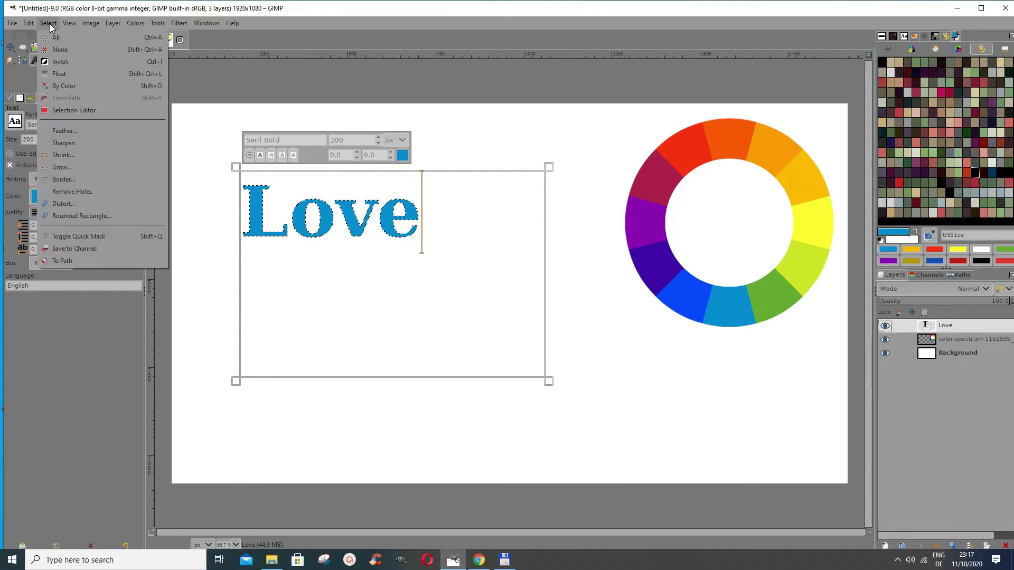
click(67, 157)
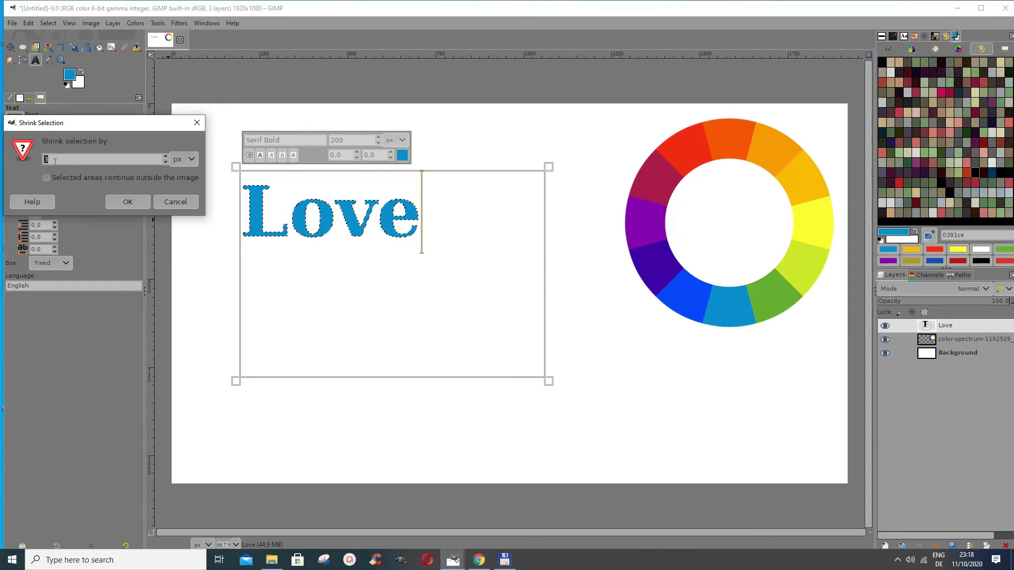
click(116, 204)
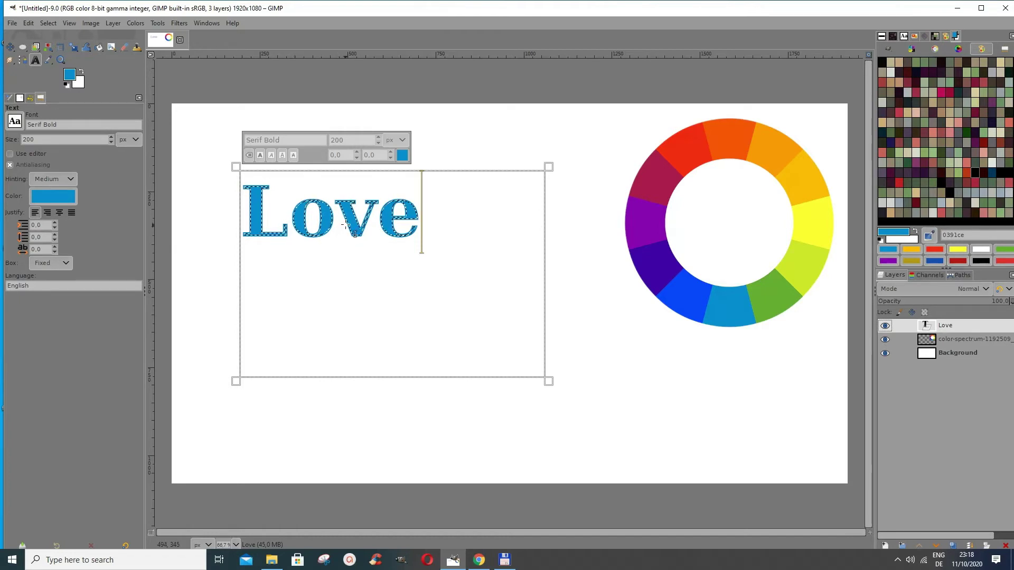
Step: Sample the red segment of the color wheel as the foreground color with the Color Picker
click(71, 78)
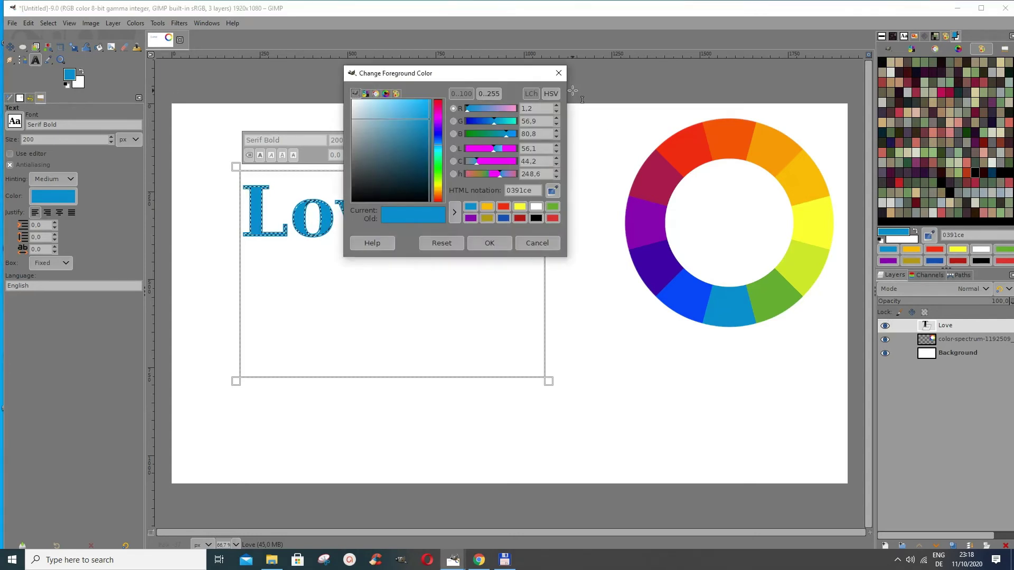
click(560, 74)
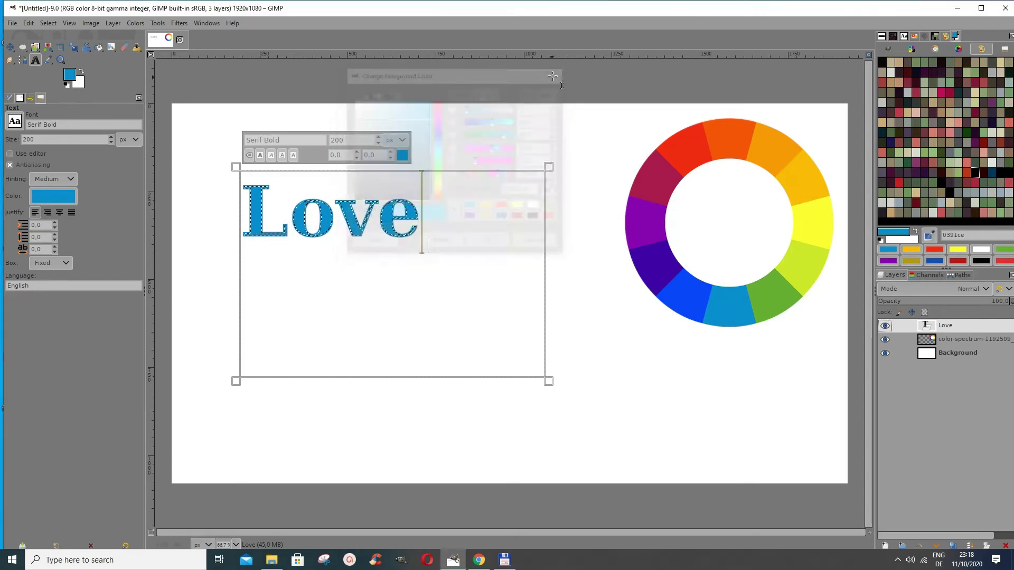
click(49, 60)
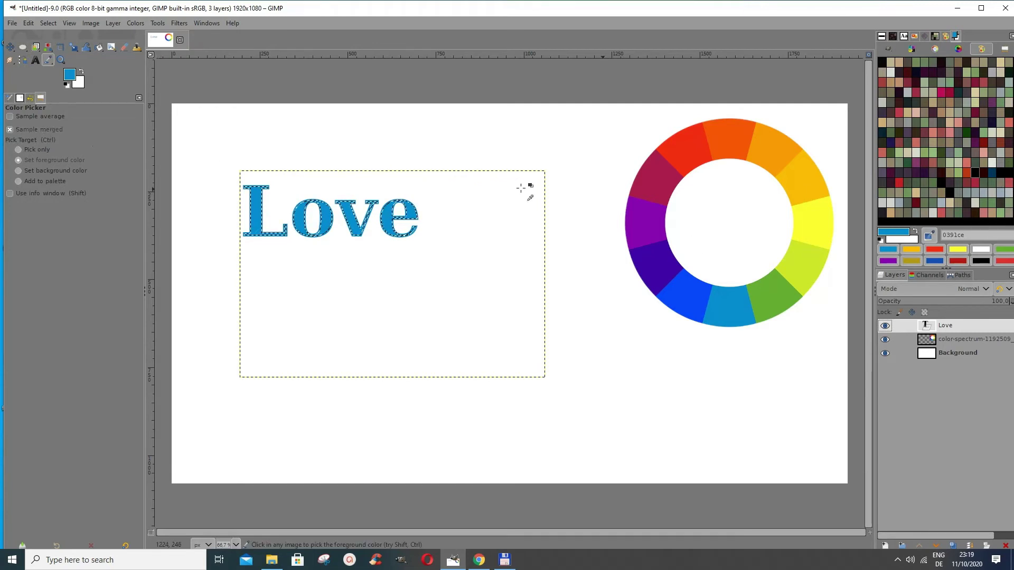
click(774, 143)
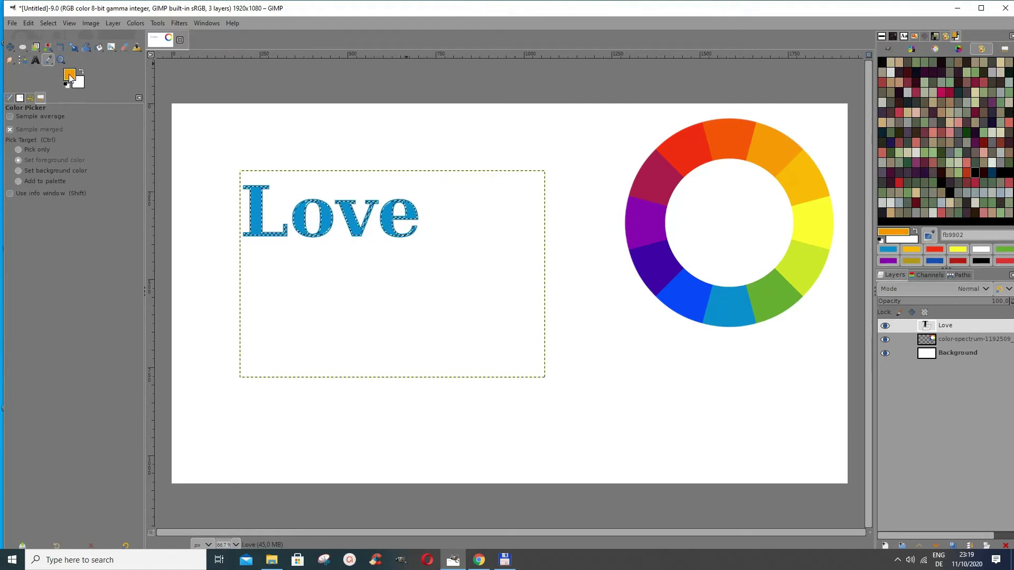
click(655, 262)
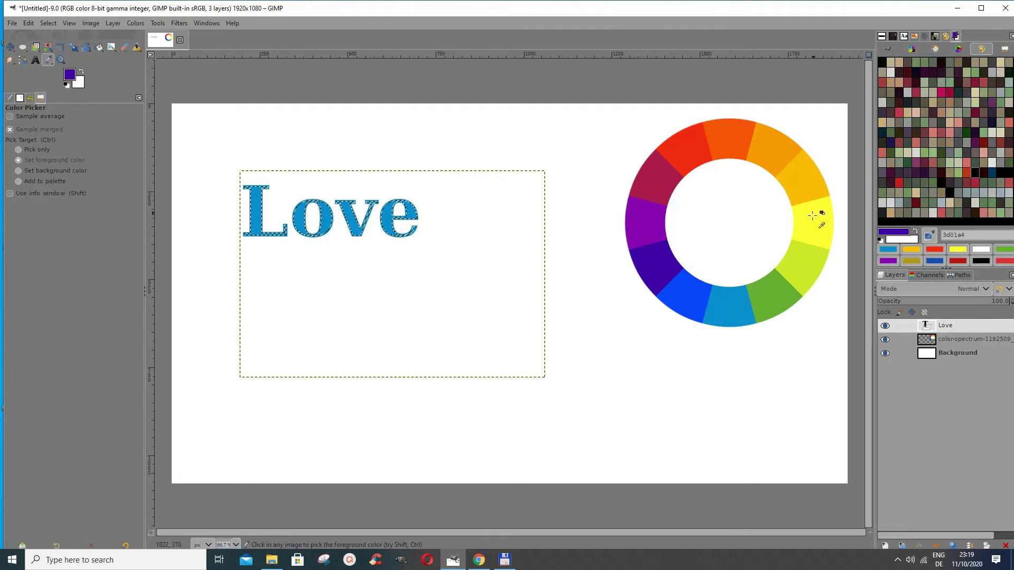
click(811, 175)
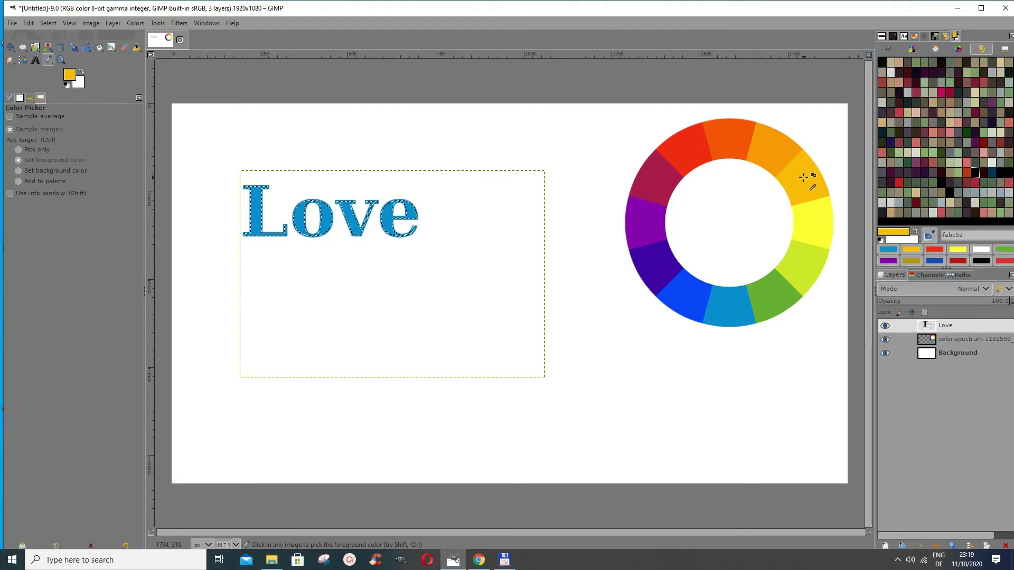
click(678, 144)
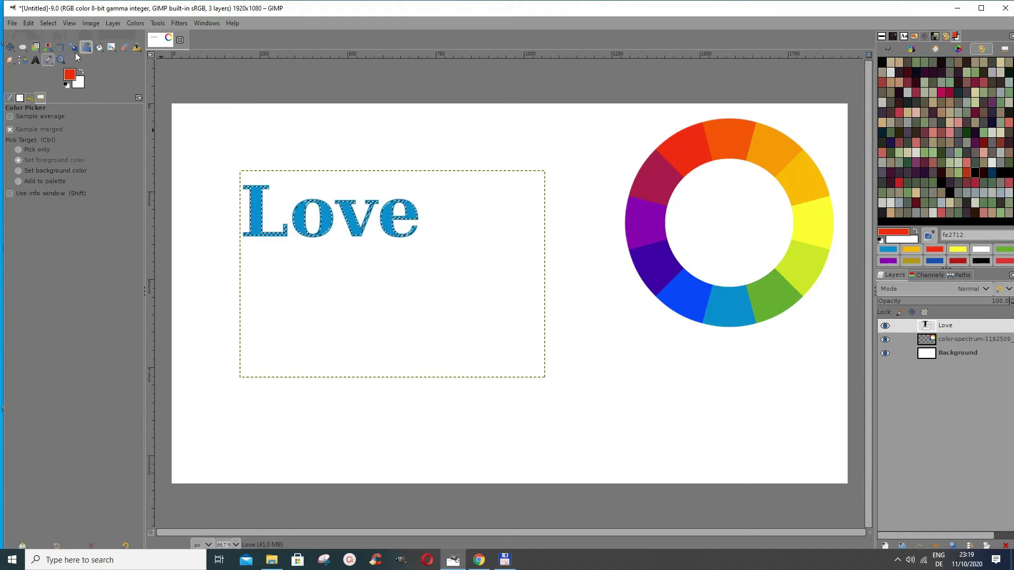
Step: Fill the shrunken letter selection with the red foreground color using Bucket Fill, and clear the selection
click(98, 47)
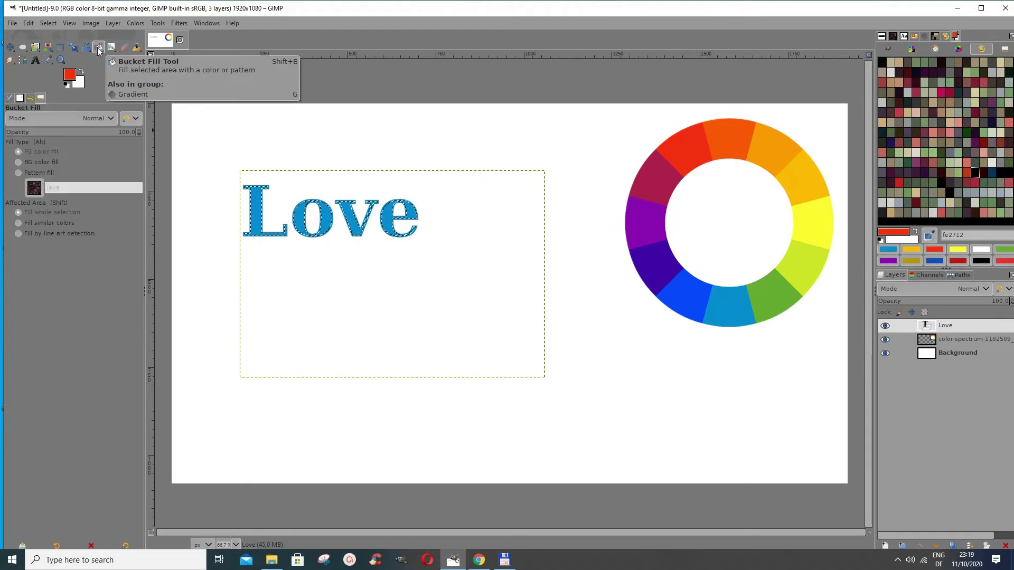
click(294, 217)
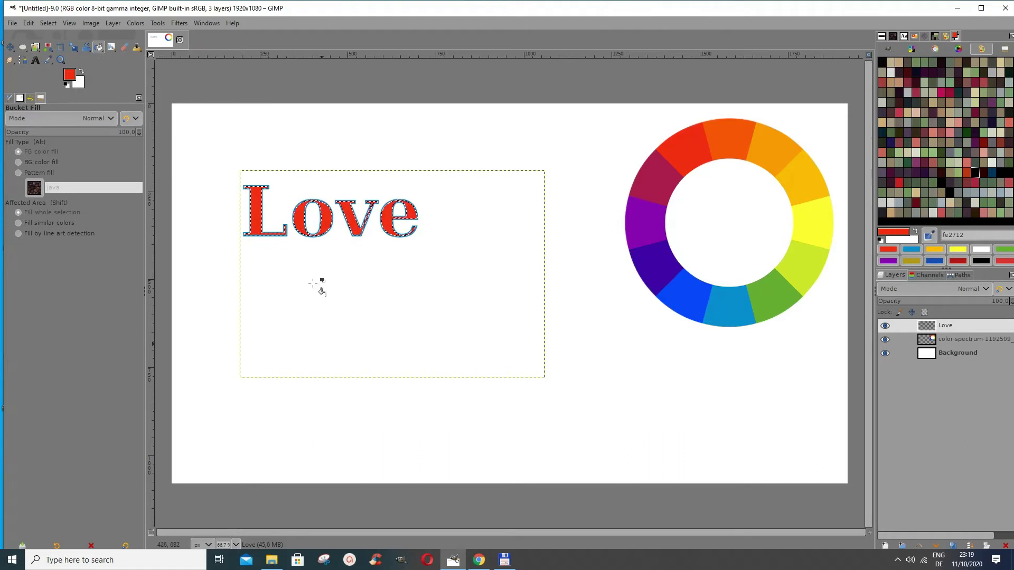
click(51, 26)
click(51, 49)
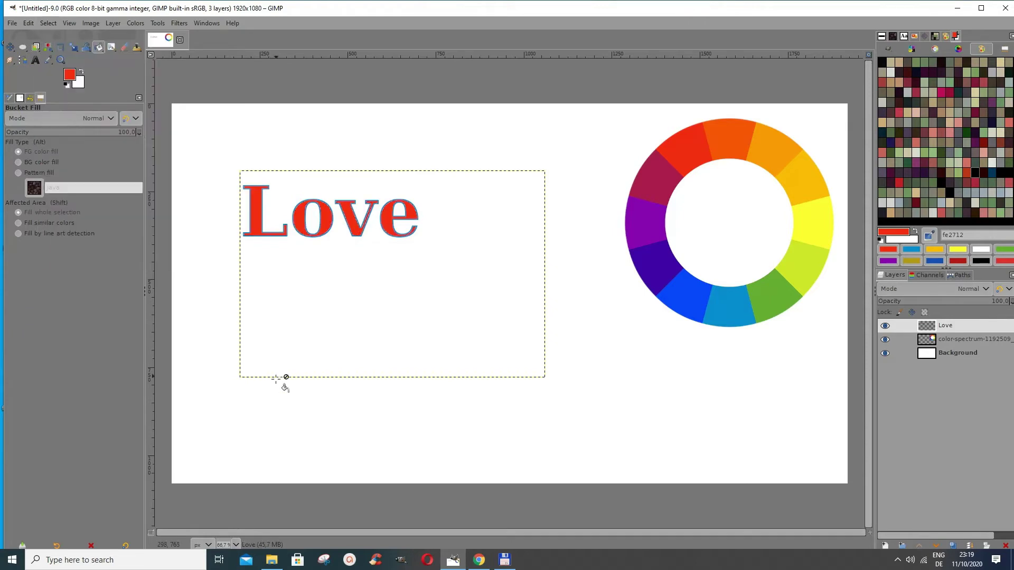
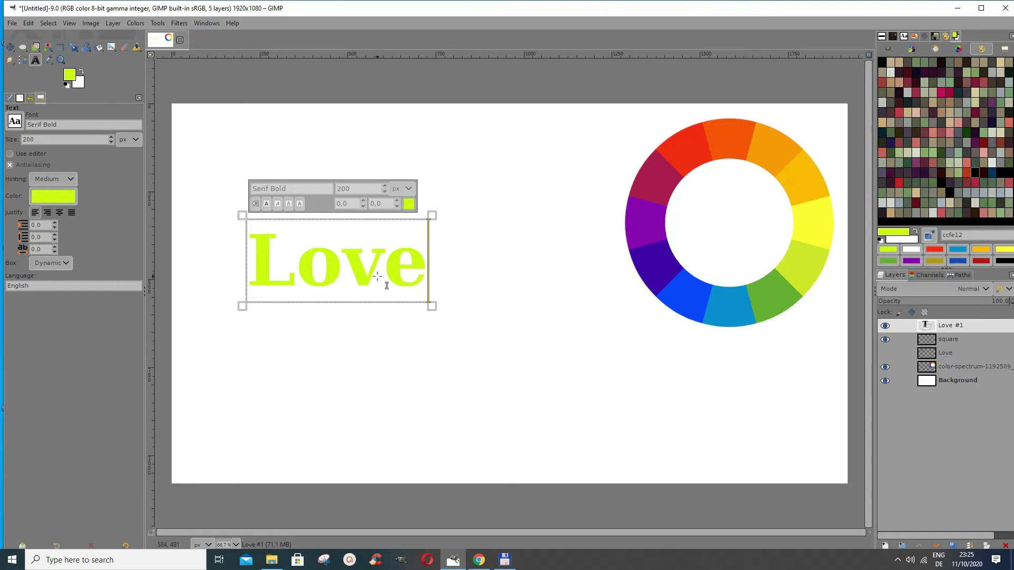
Step: Create a selection from the alpha of the "Love #1" text layer and grow it by 10 px
right_click(940, 325)
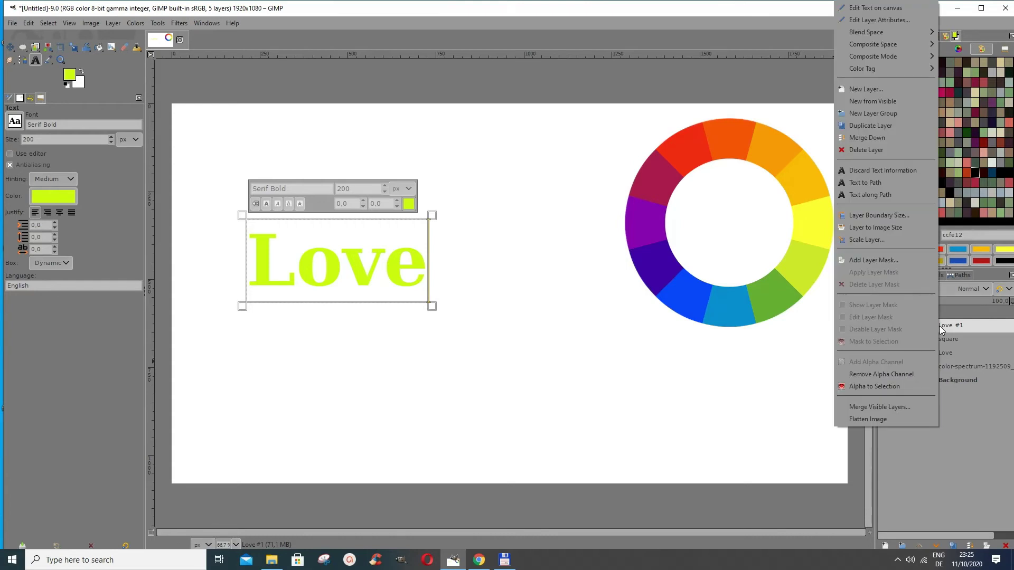
click(878, 391)
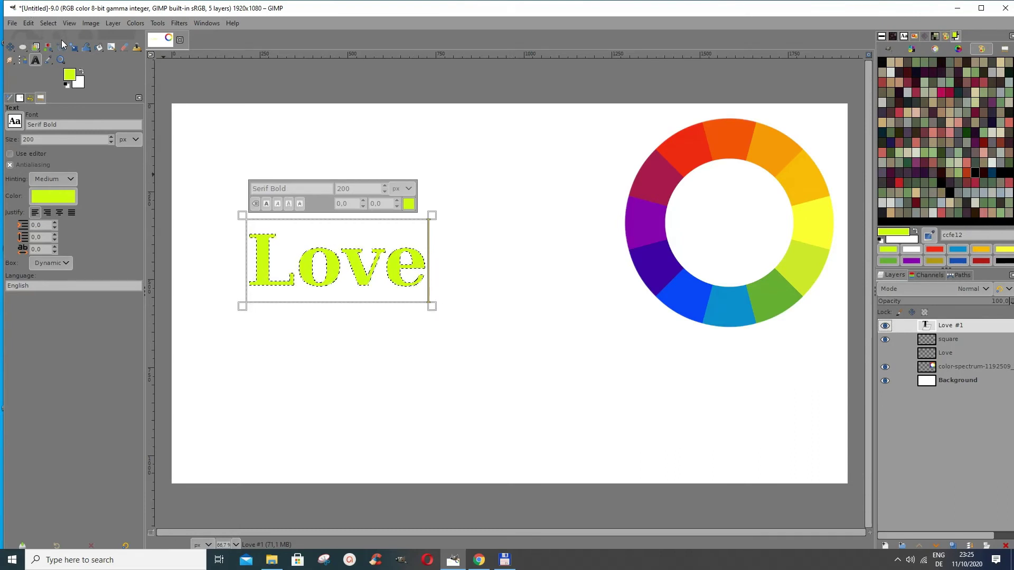
click(44, 23)
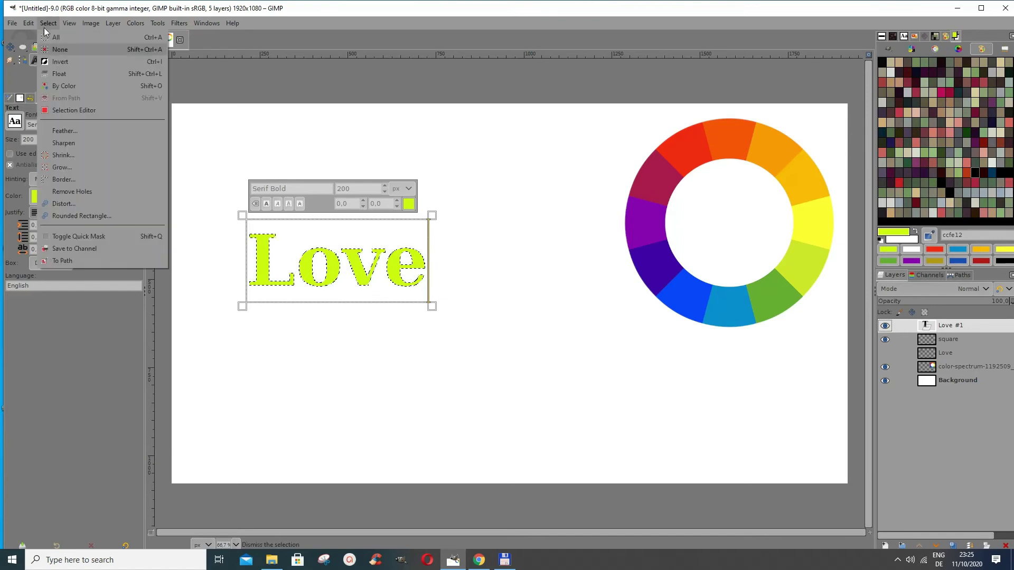
click(55, 166)
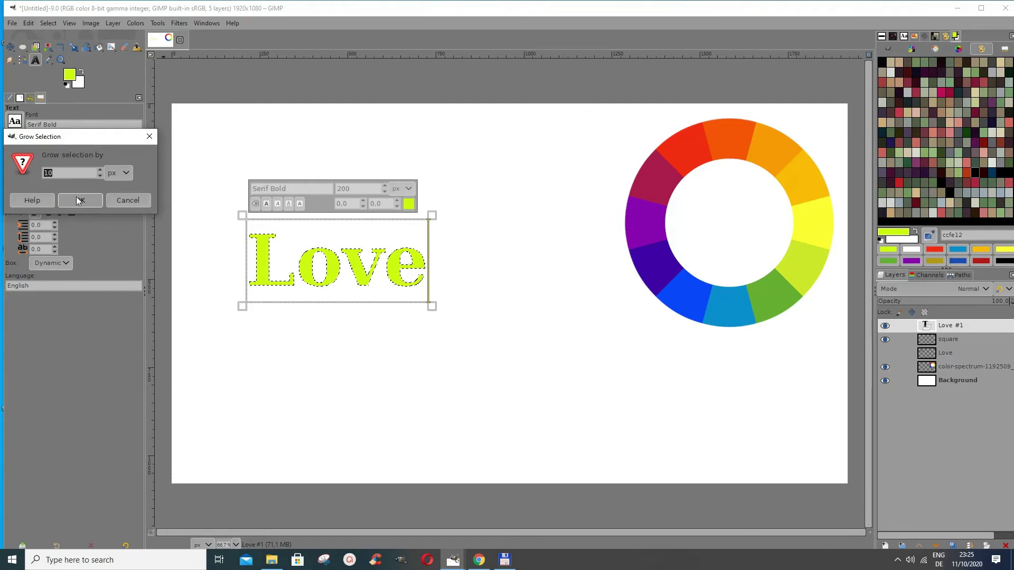
click(77, 200)
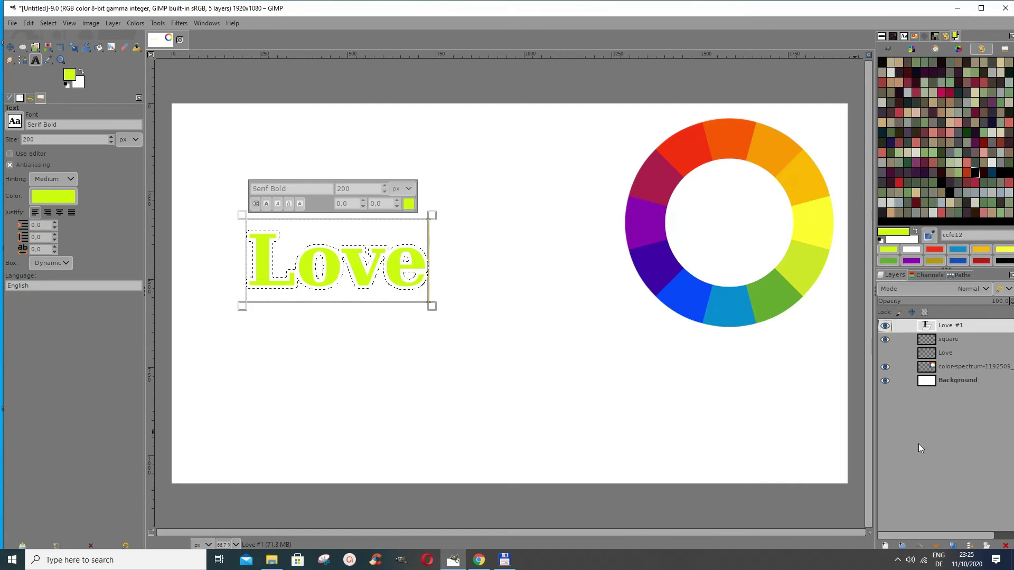
Step: Add a new transparent layer of 1920 x 1080 px above the "Love #1" text layer
click(886, 548)
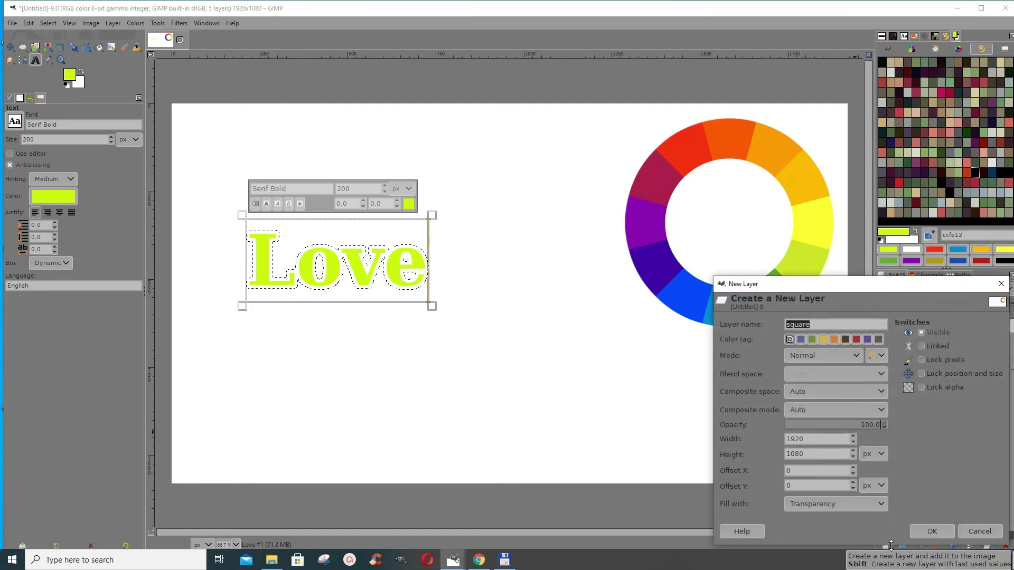
click(938, 529)
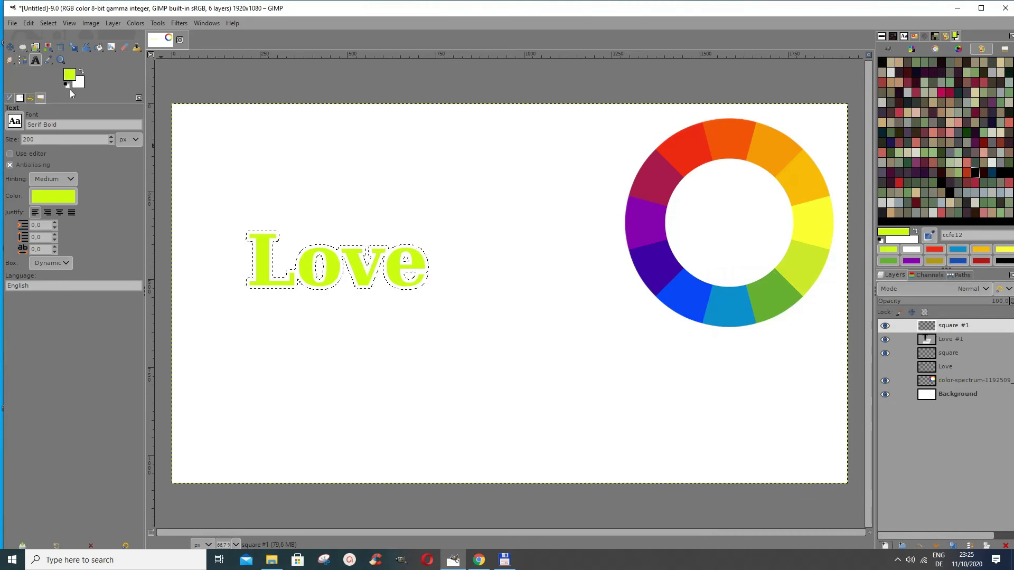
Step: Sample several color wheel segments as the foreground color with the Color Picker, from green through yellow to orange
click(48, 61)
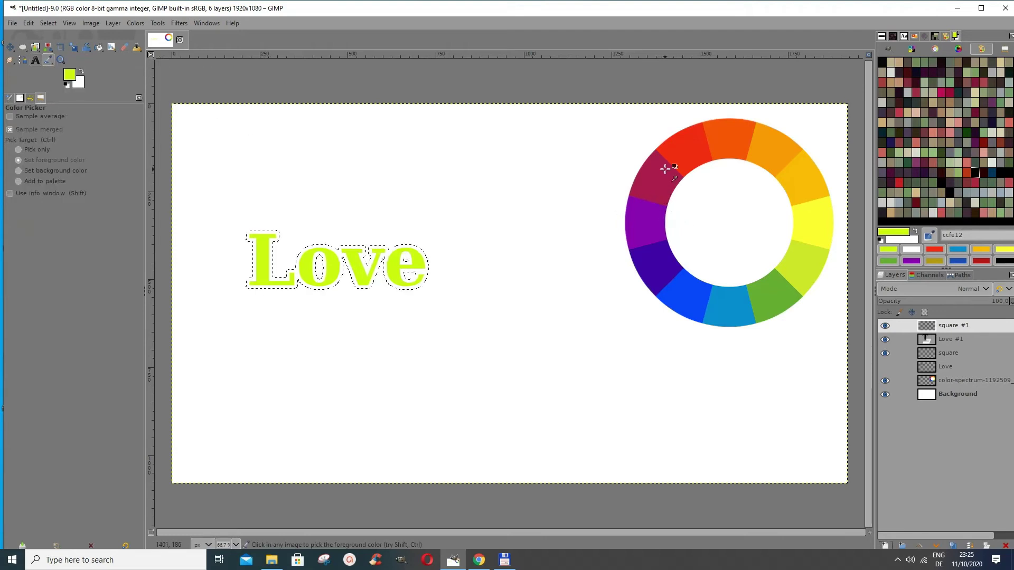
click(771, 279)
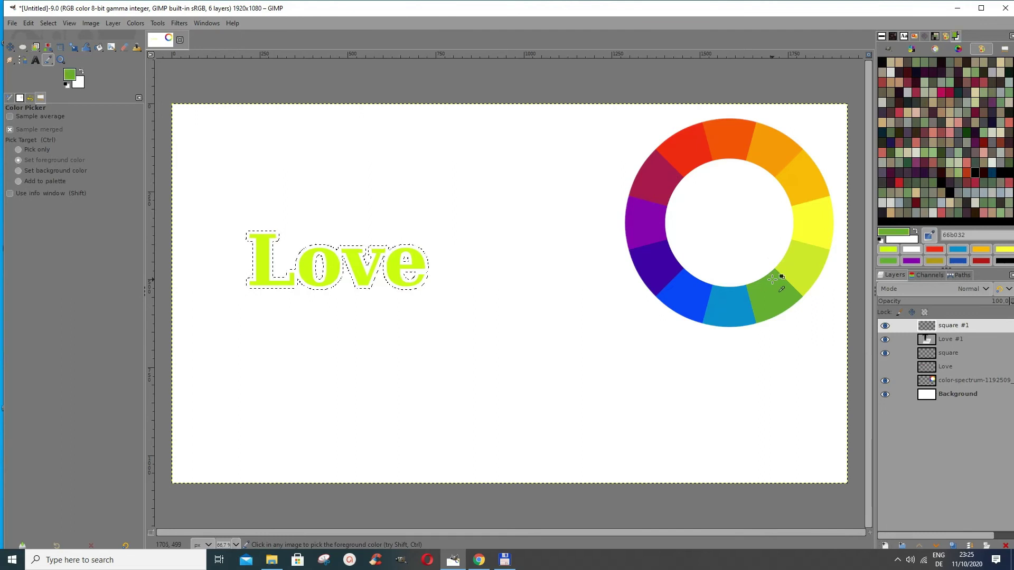
click(803, 259)
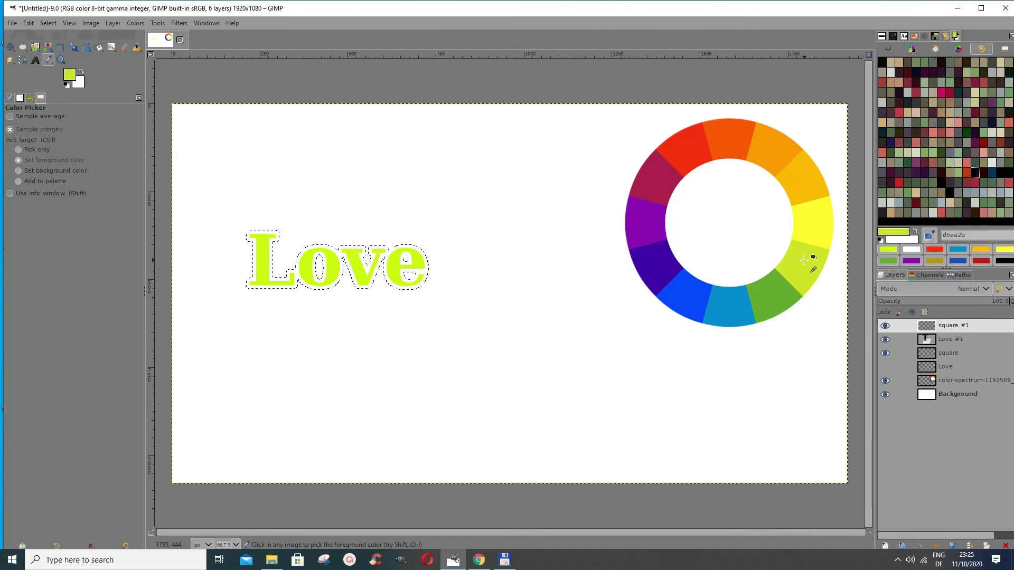
click(806, 210)
click(794, 191)
click(719, 133)
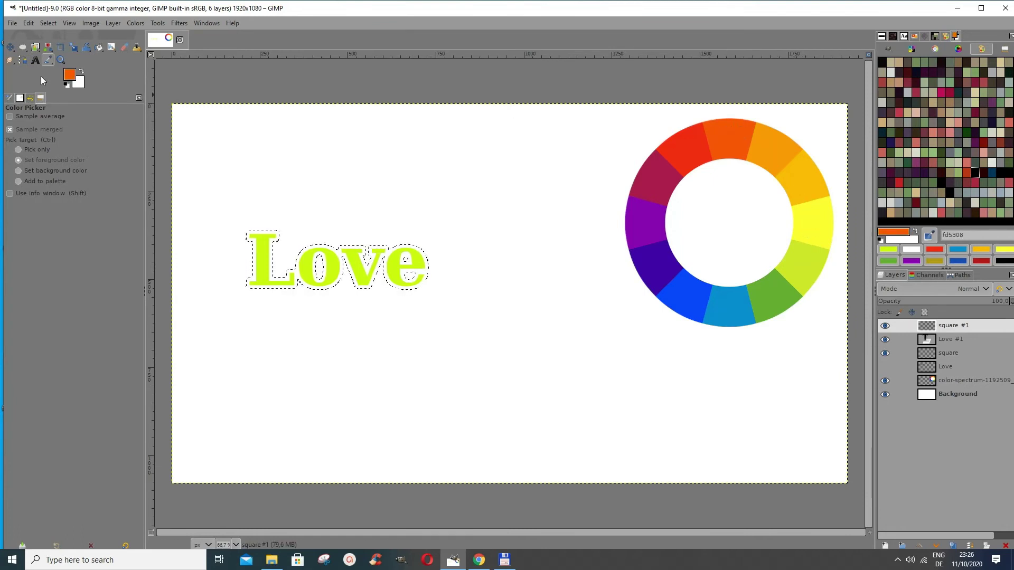
Step: Set the foreground color to the blue 0824fd
click(69, 75)
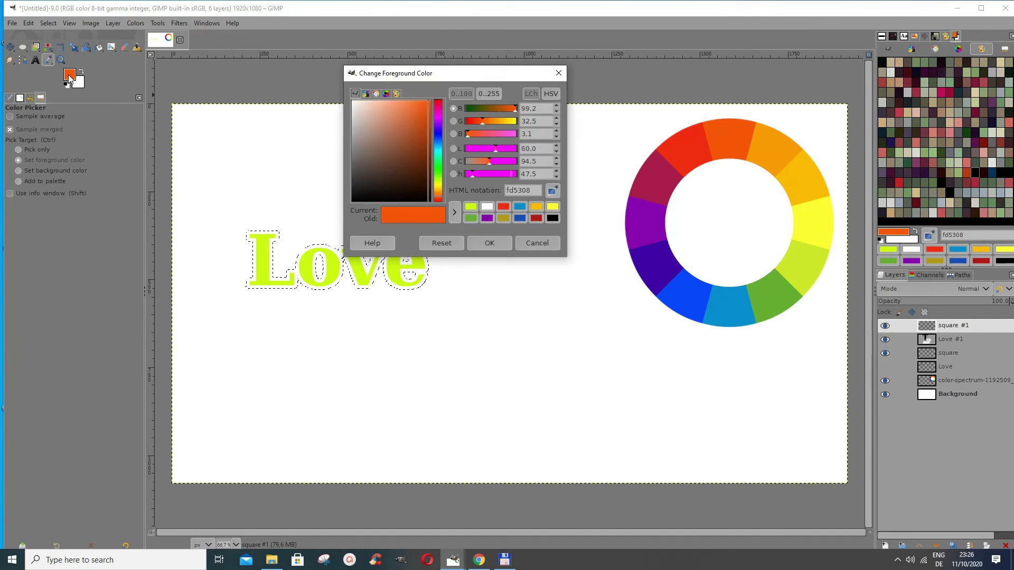
click(440, 175)
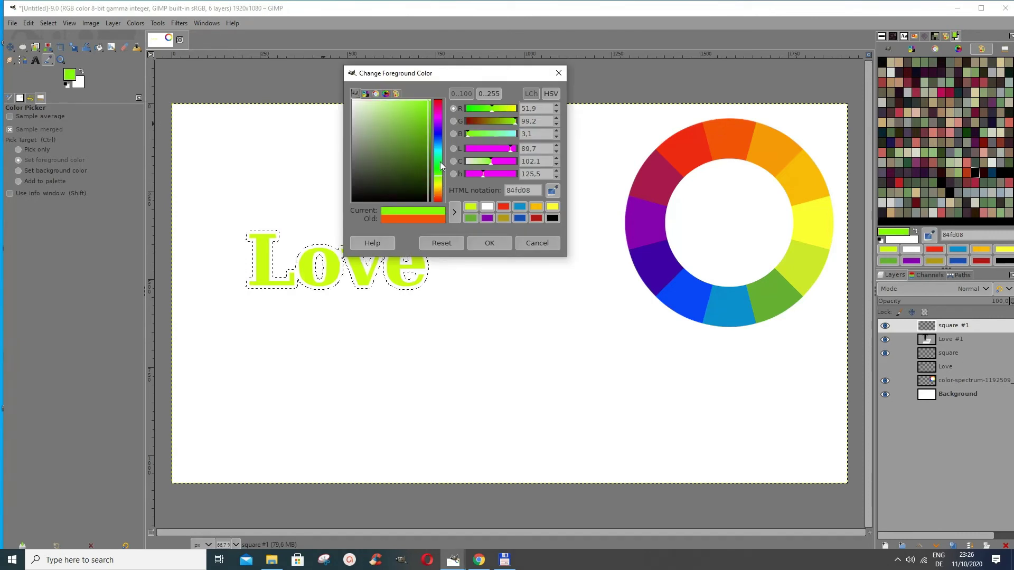
click(438, 135)
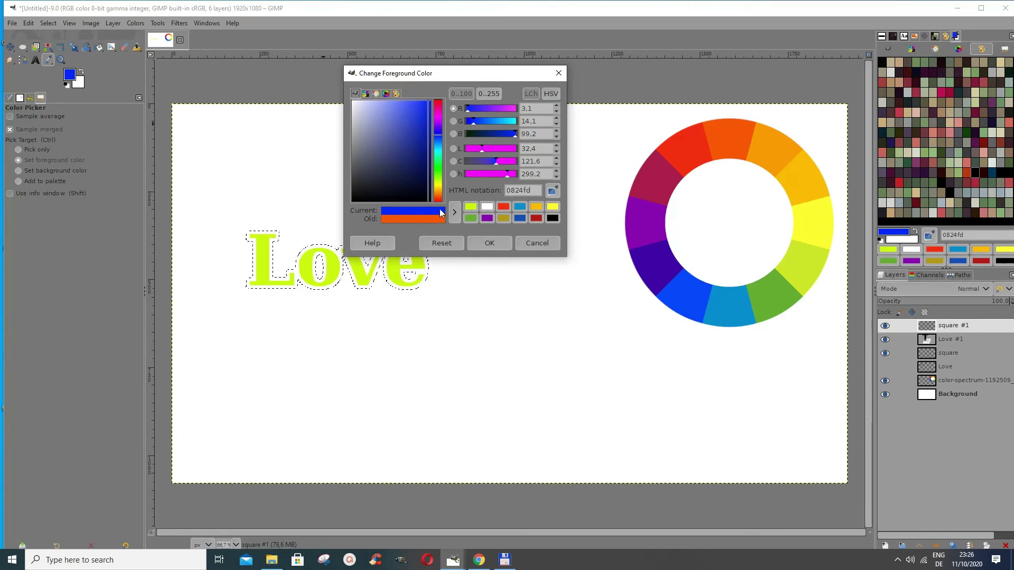
click(489, 243)
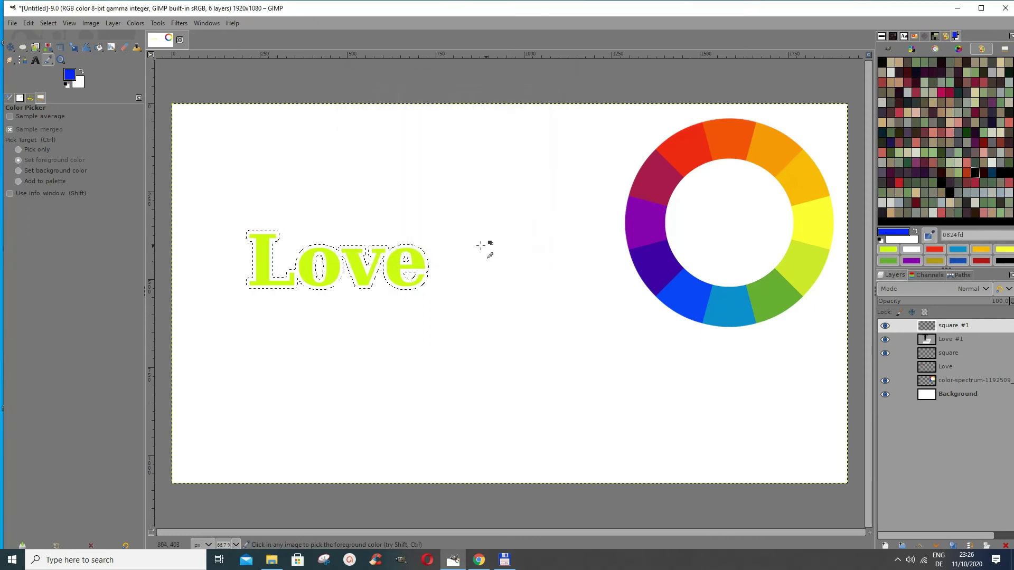
Step: Fill the grown letter selection on the new layer with blue using Bucket Fill, and compare it with the layer hidden and shown
click(99, 47)
click(263, 252)
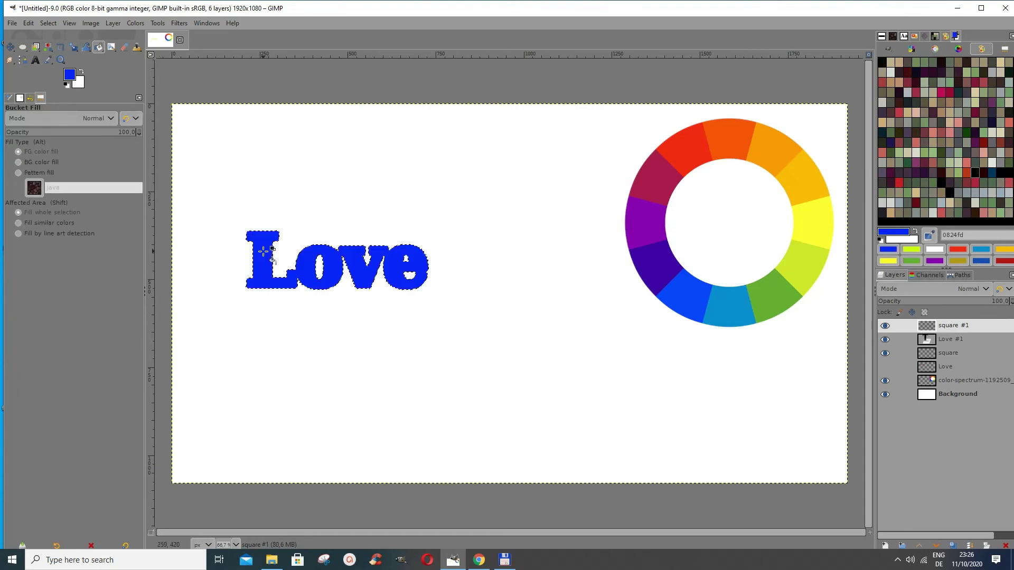
click(885, 353)
click(885, 325)
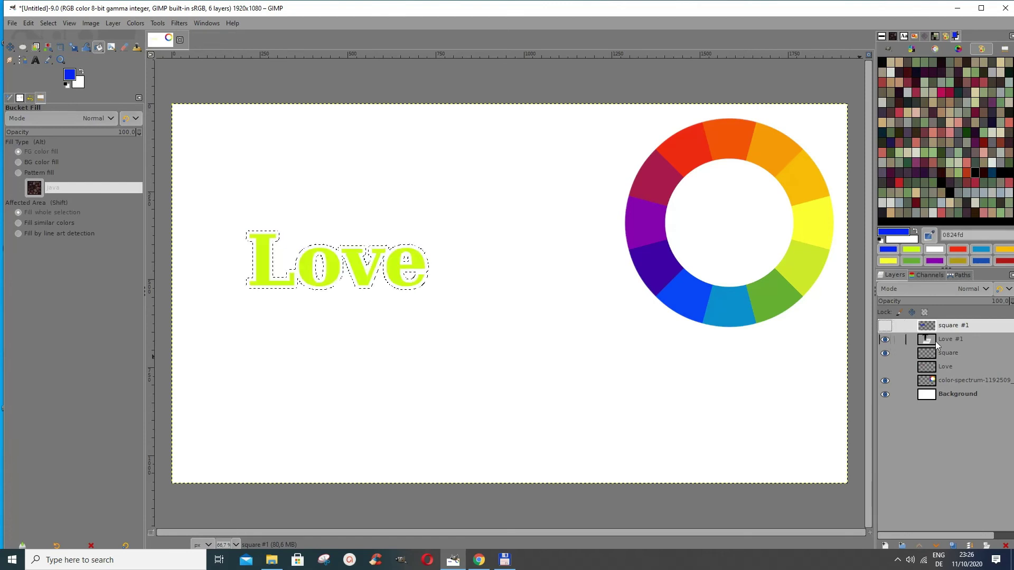
click(885, 325)
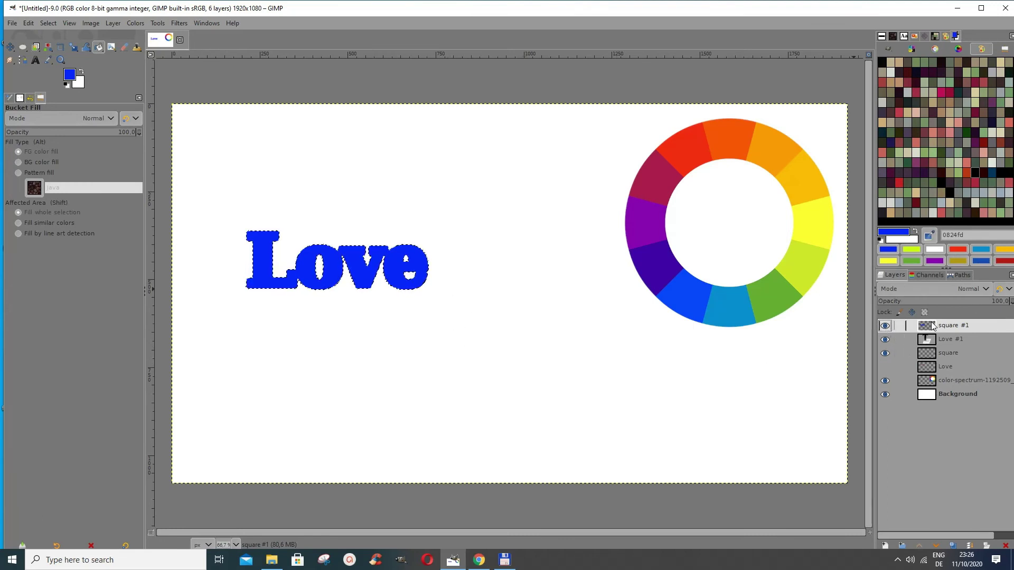
Step: Lower the blue-filled layer beneath the "Love #1" text layer and clear the selection
click(936, 547)
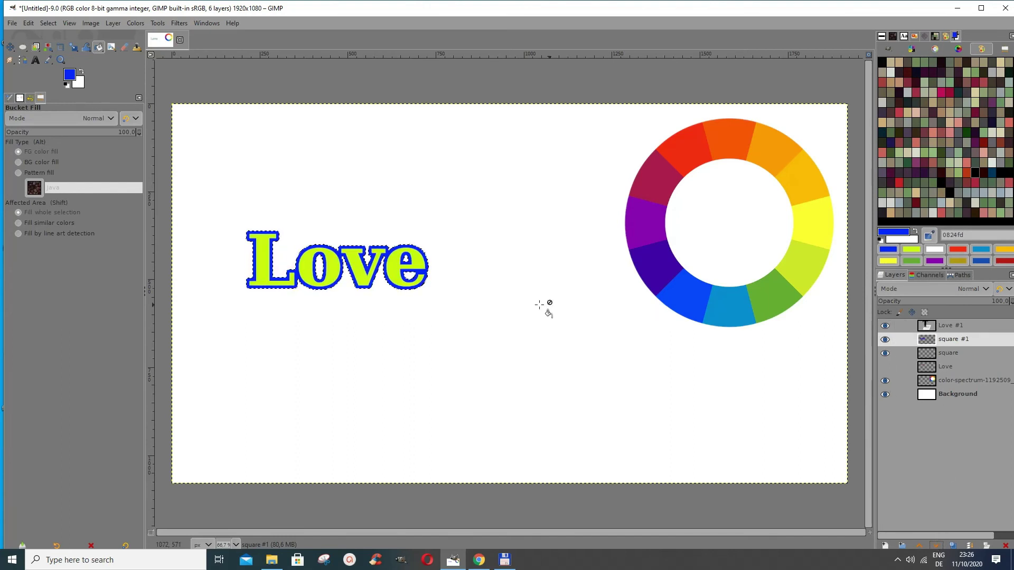
click(51, 23)
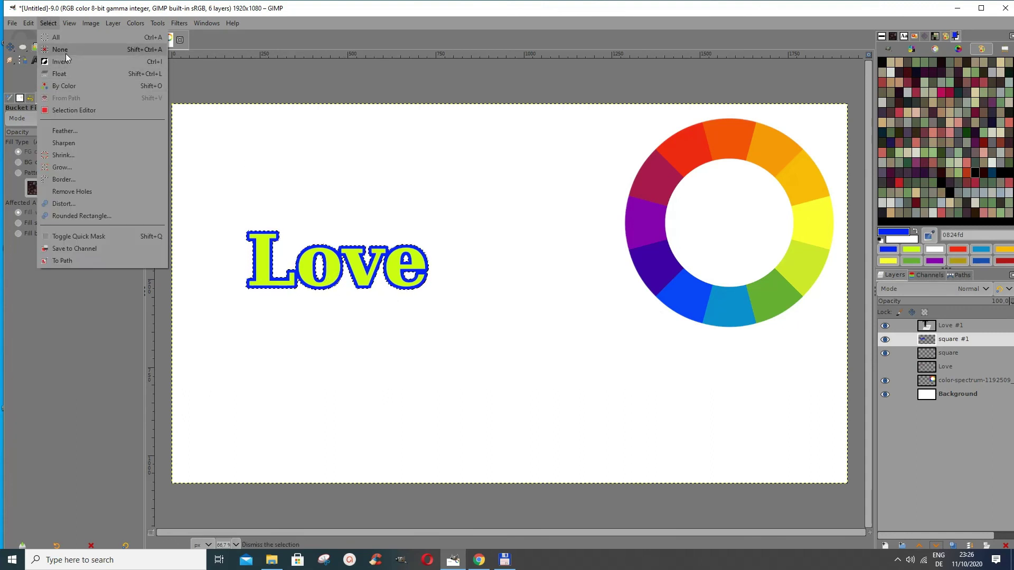
click(65, 53)
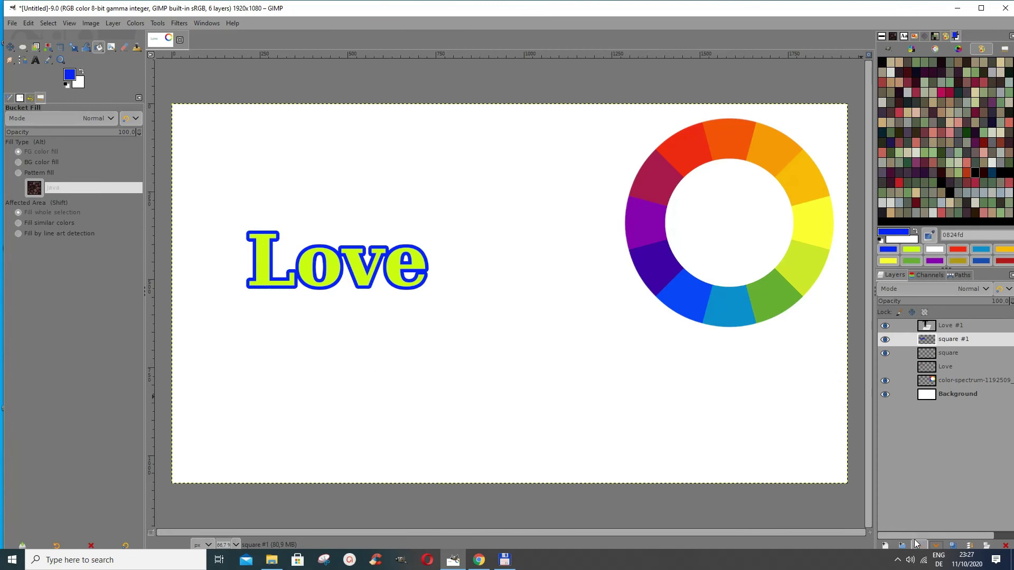
Step: Add another transparent layer above "Love #1", and hide the "Love #1" and "square #1" layers
click(929, 327)
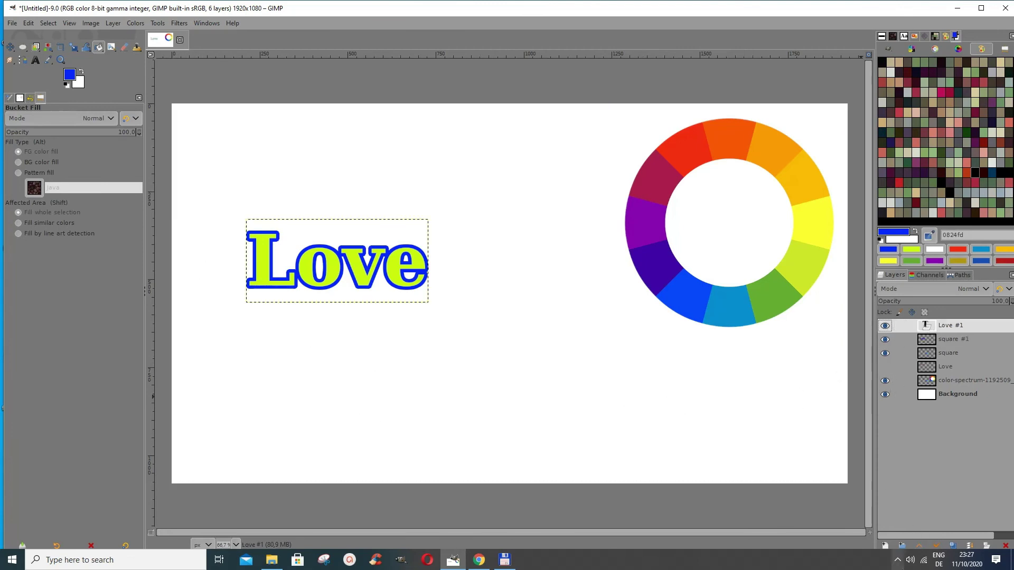
click(884, 546)
click(925, 532)
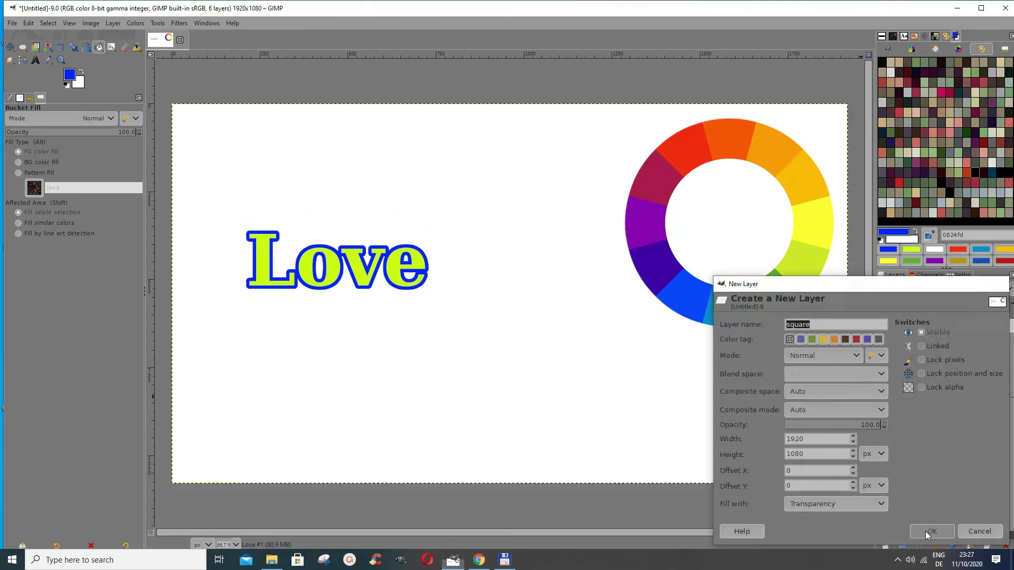
click(884, 339)
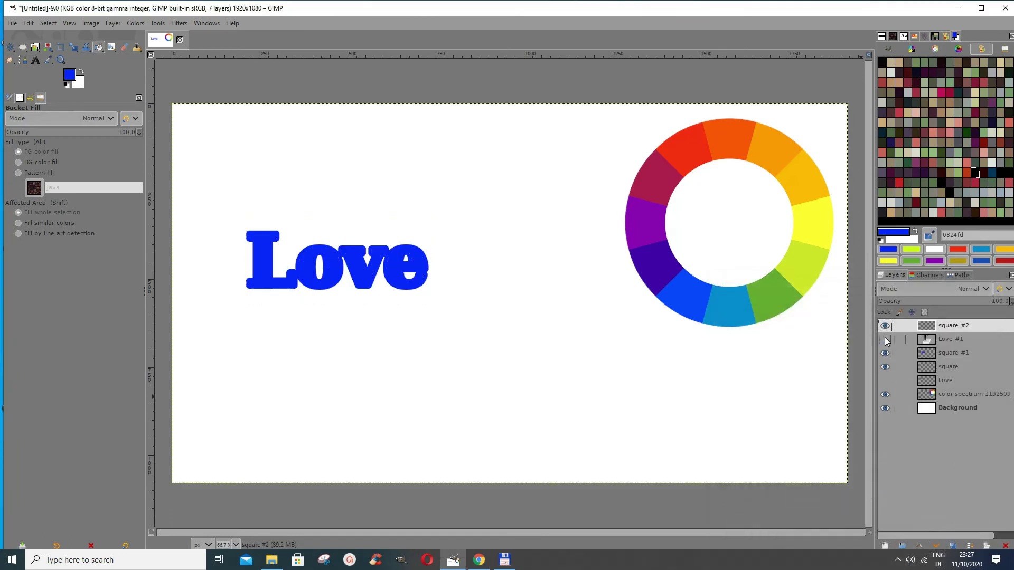
click(886, 353)
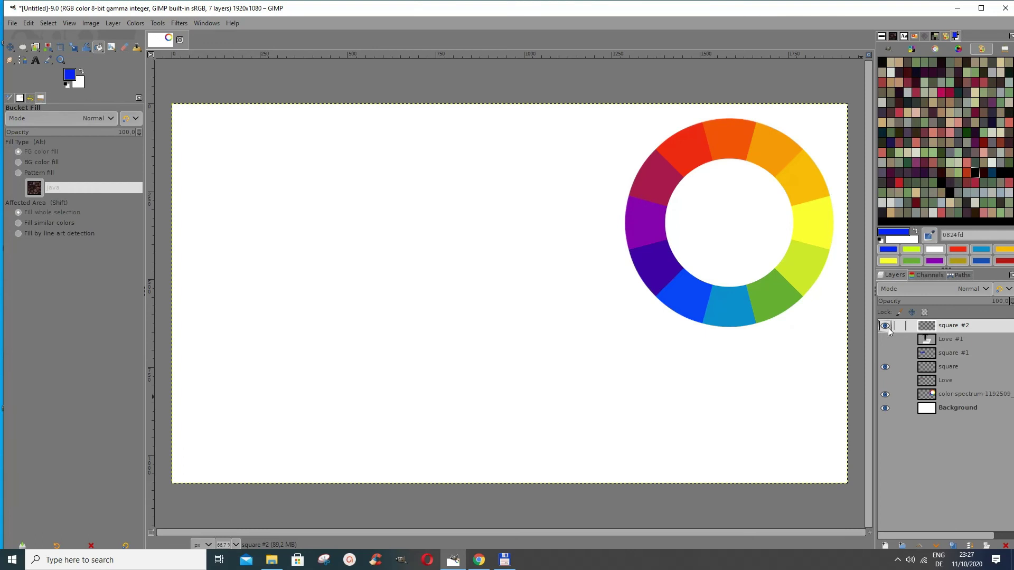
Step: Add the text "Love" in blue Serif Bold at 200 px on the empty white area beside the color wheel
click(35, 60)
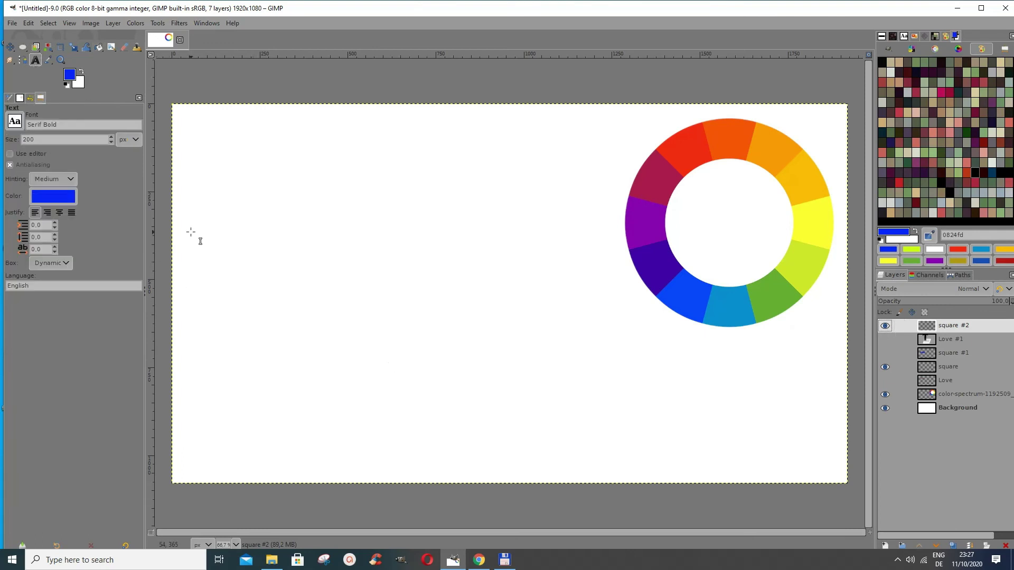
click(238, 239)
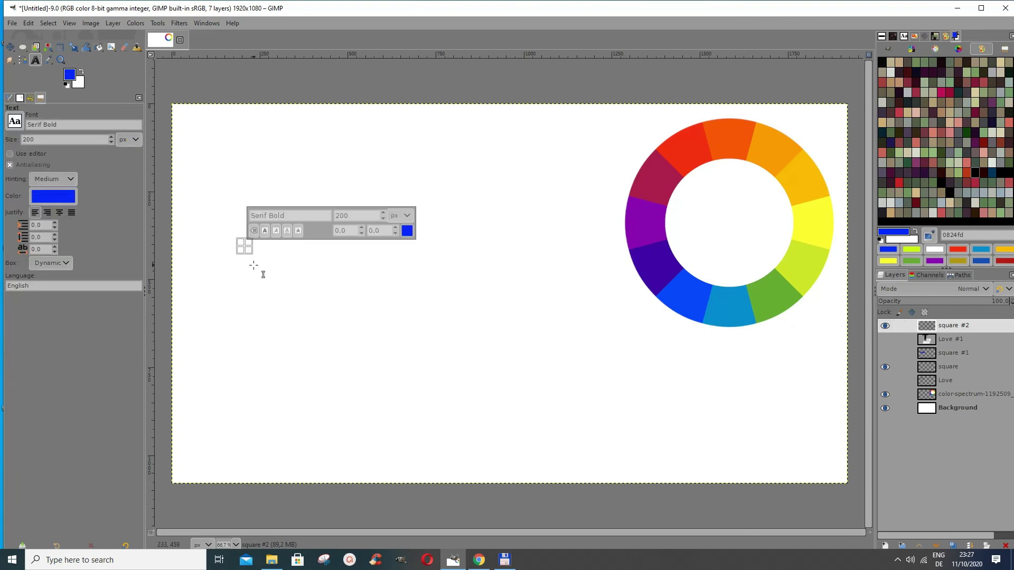
text(Love)
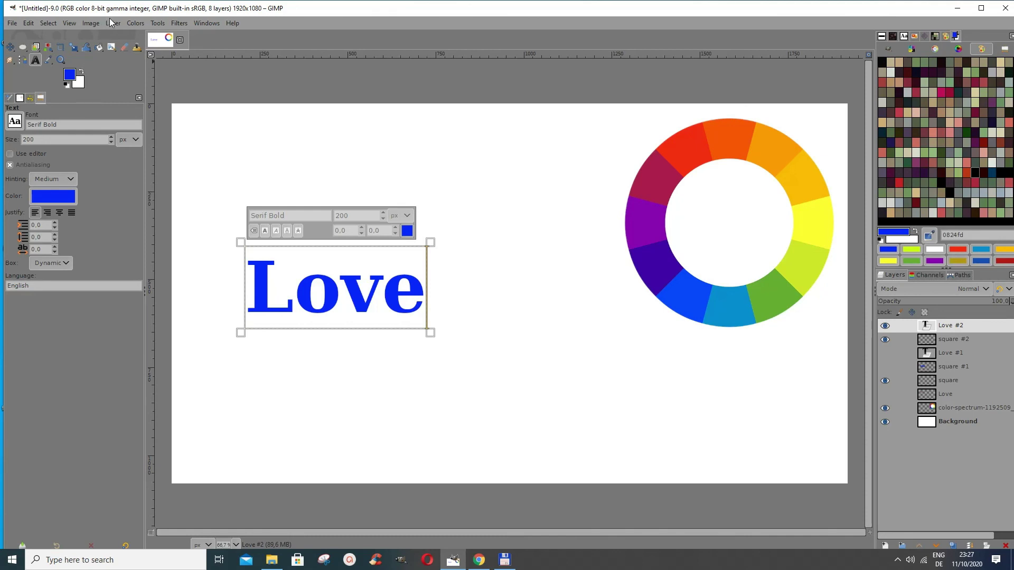
Step: Apply a Drop Shadow to the new blue "Love" text with a blur radius of 3.41
click(174, 23)
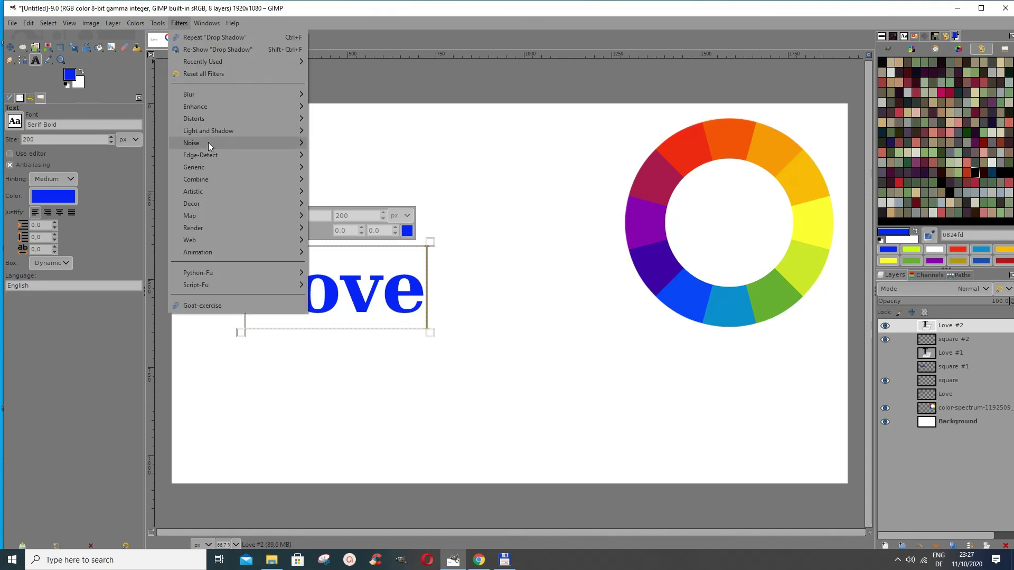
mouse_move(209, 132)
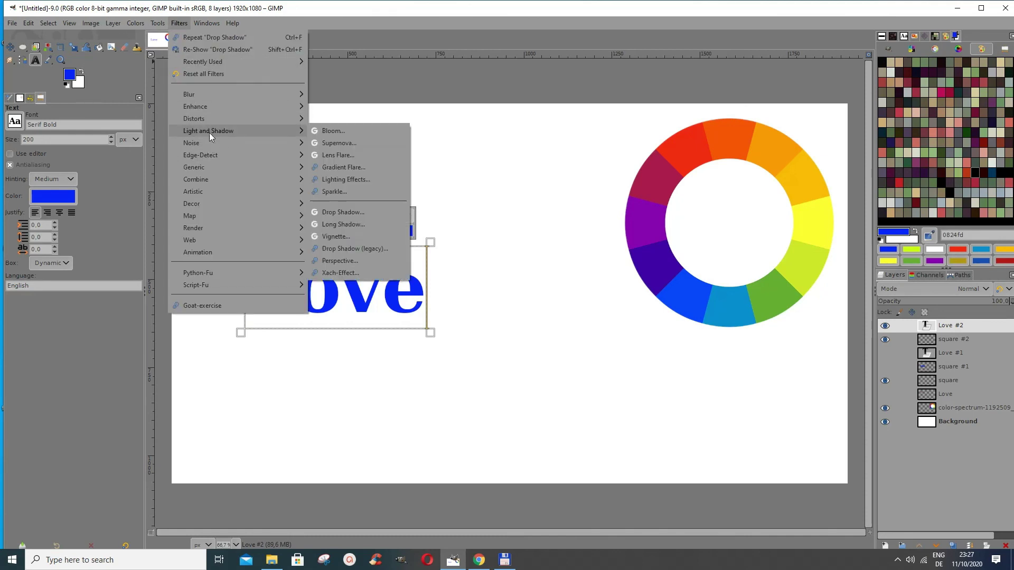
click(341, 211)
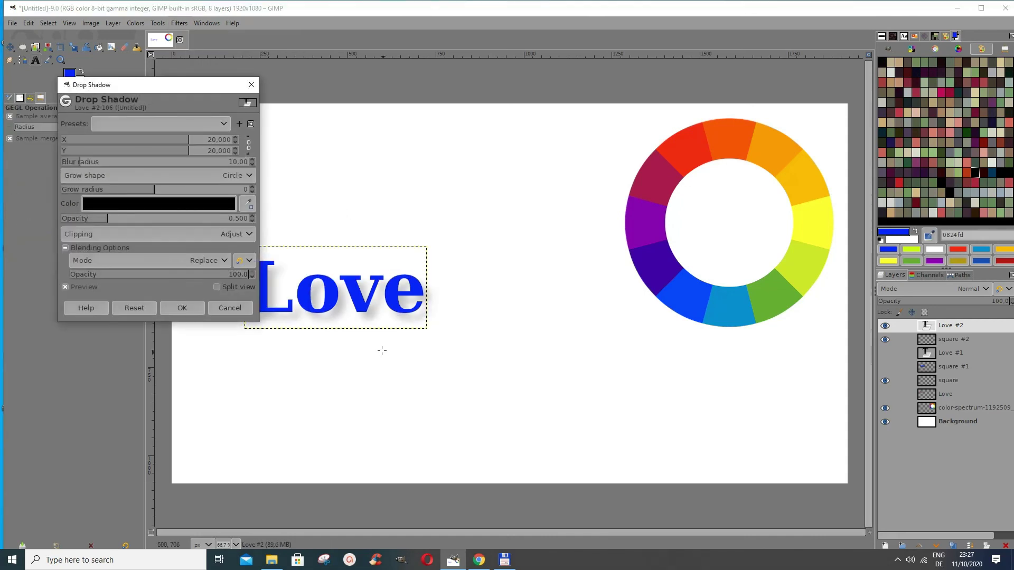
drag(171, 87, 128, 86)
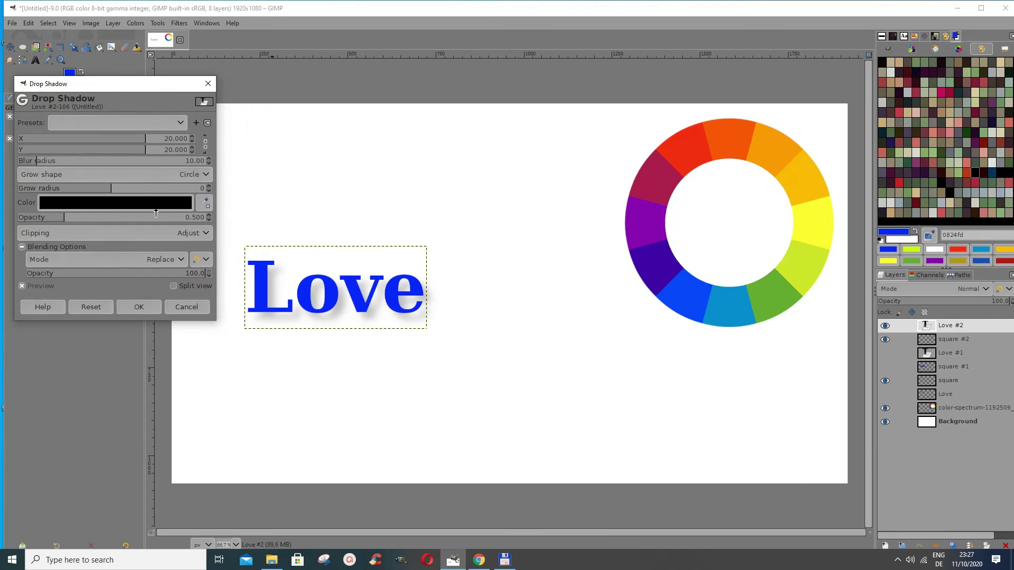
click(61, 161)
click(104, 162)
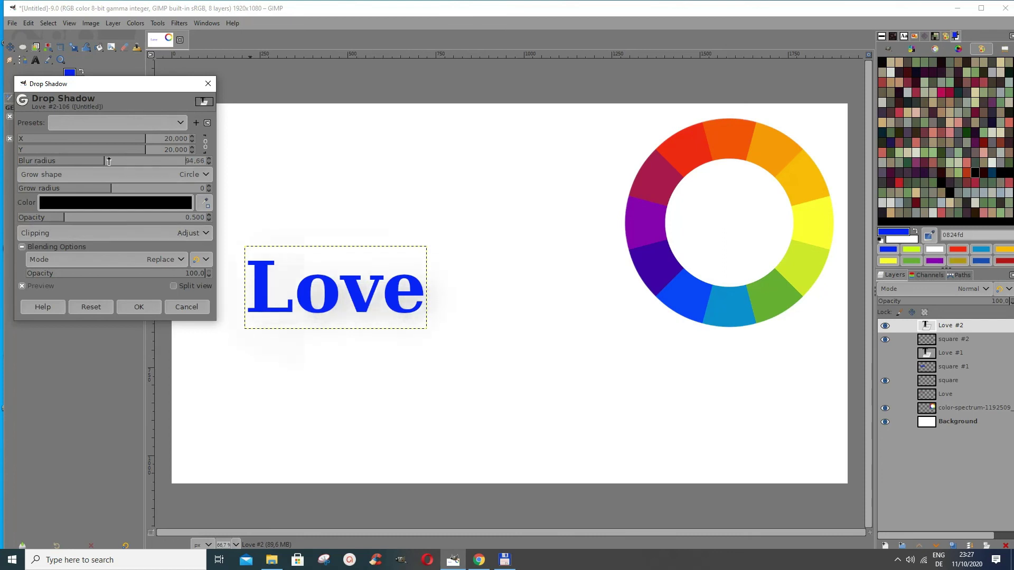
drag(69, 162, 20, 161)
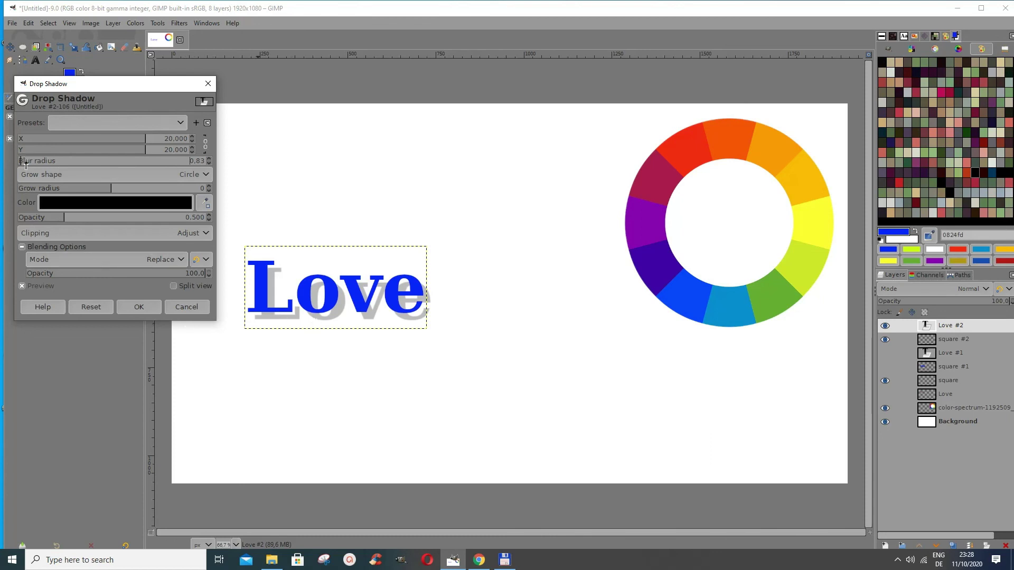
mouse_move(27, 163)
mouse_down()
mouse_move(37, 165)
mouse_move(24, 161)
mouse_up()
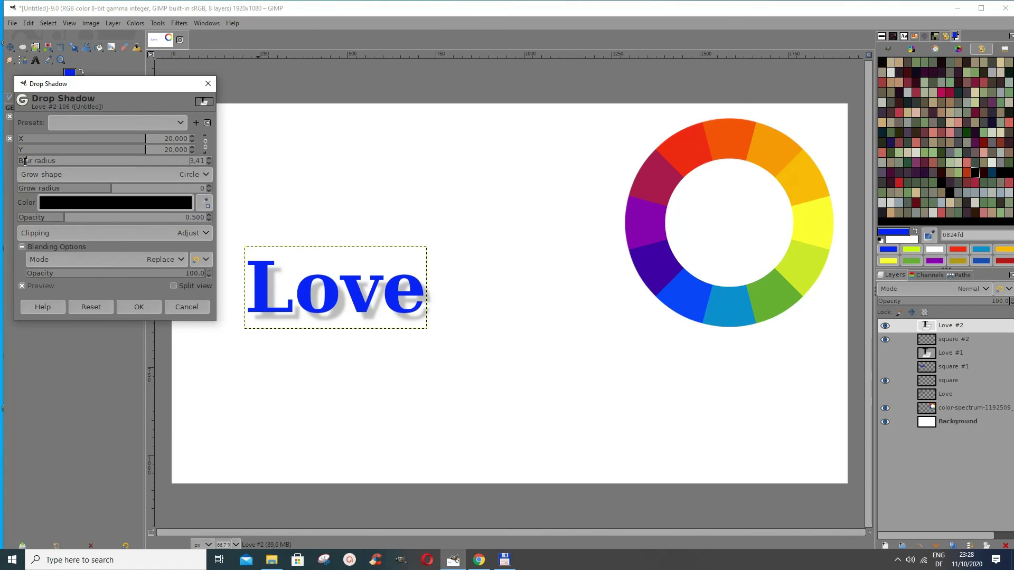
click(135, 309)
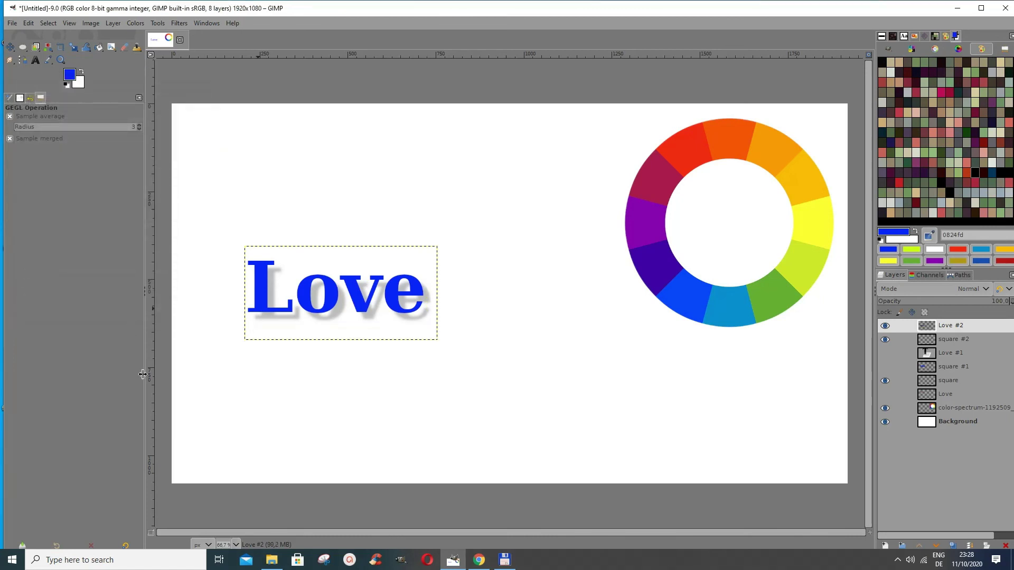